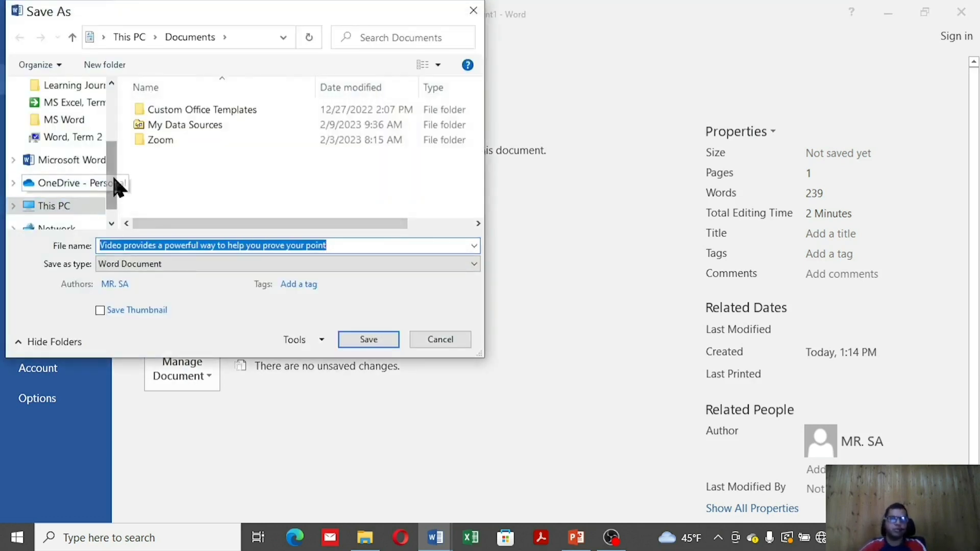
Save the document to the Desktop as a Word Document named 'Video provides a powerful way to help you prove your point'
{"action": "scroll", "coordinate": [92, 140], "scroll_direction": "up", "scroll_amount": 1}
{"action": "scroll", "coordinate": [92, 143], "scroll_direction": "up", "scroll_amount": 2}
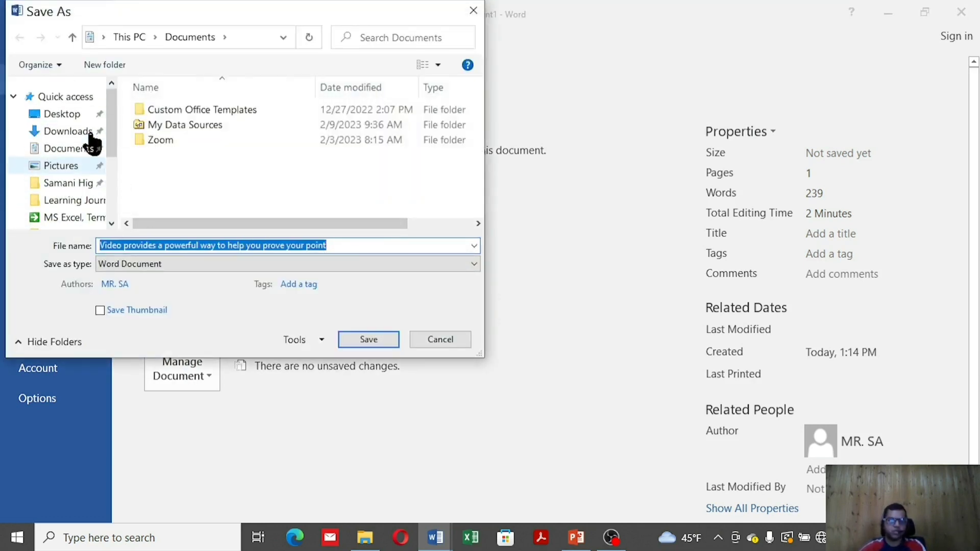
{"action": "left_click", "coordinate": [72, 114]}
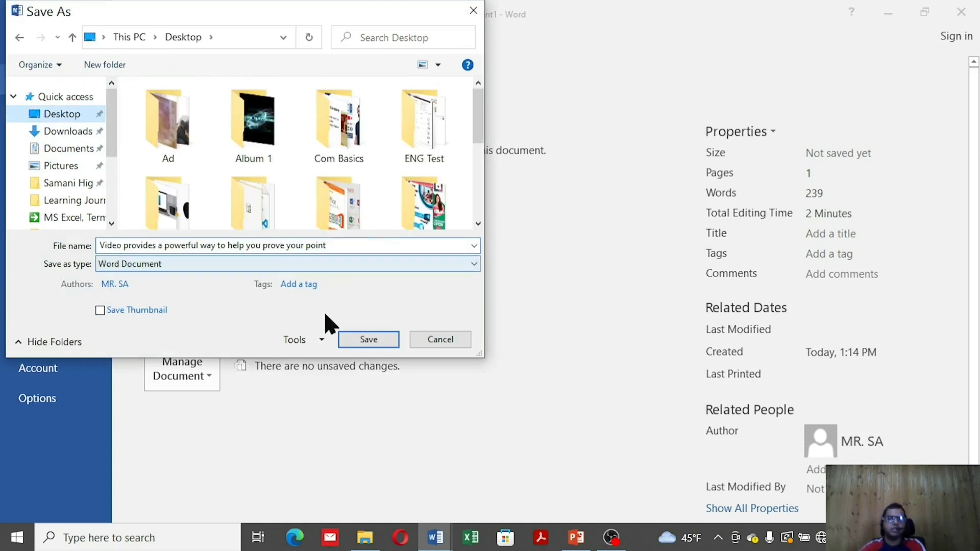
{"action": "left_click", "coordinate": [369, 339]}
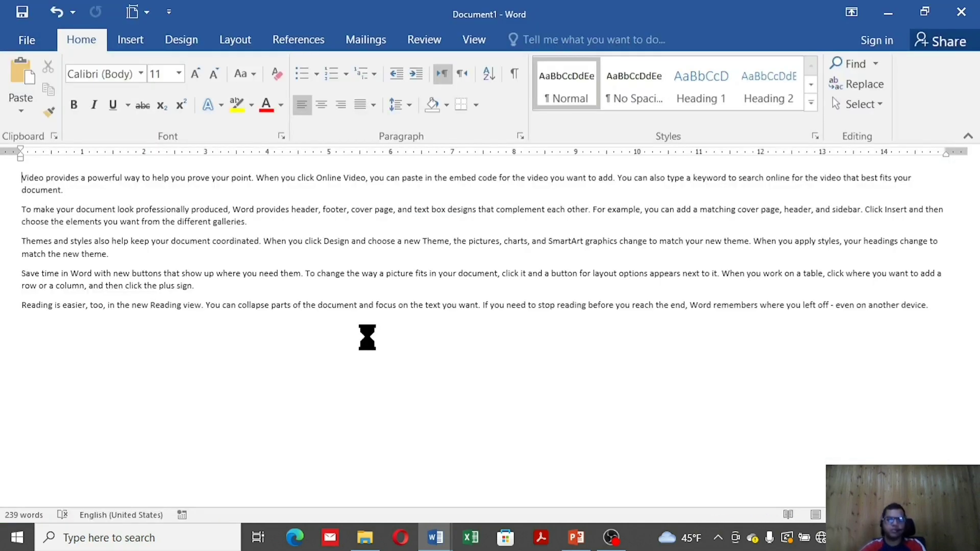
Confirm marking the document as final, then choose Edit Anyway to make it editable again
{"action": "left_click", "coordinate": [503, 326]}
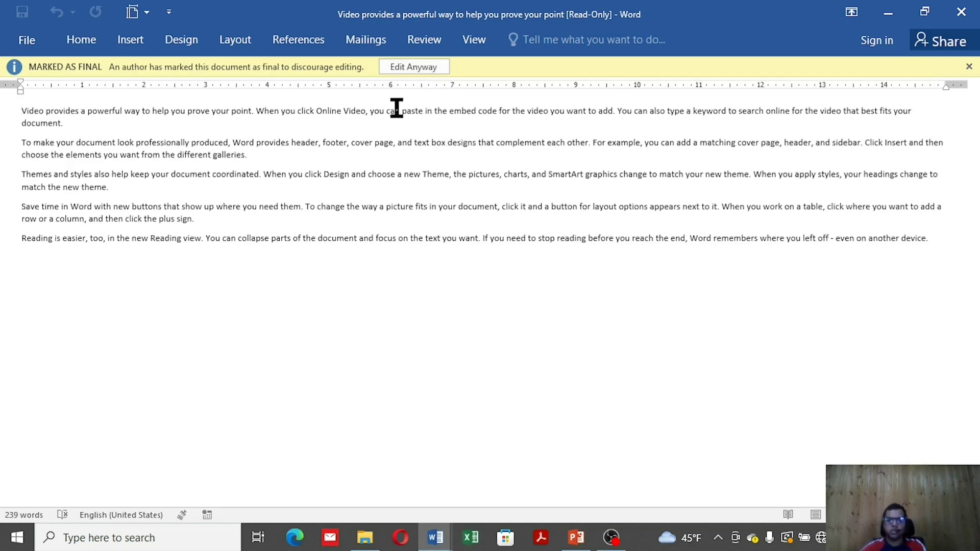
{"action": "left_click", "coordinate": [414, 66]}
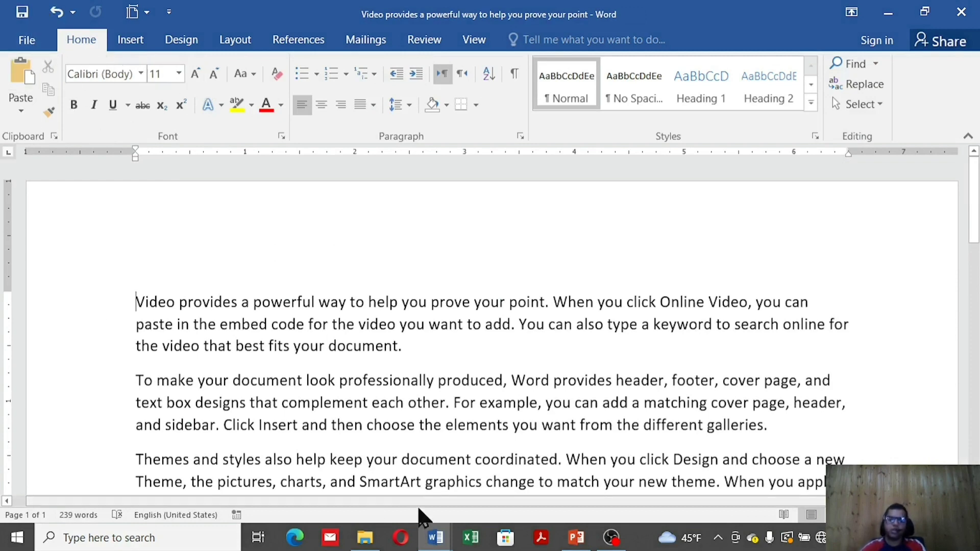
{"action": "left_click", "coordinate": [435, 537]}
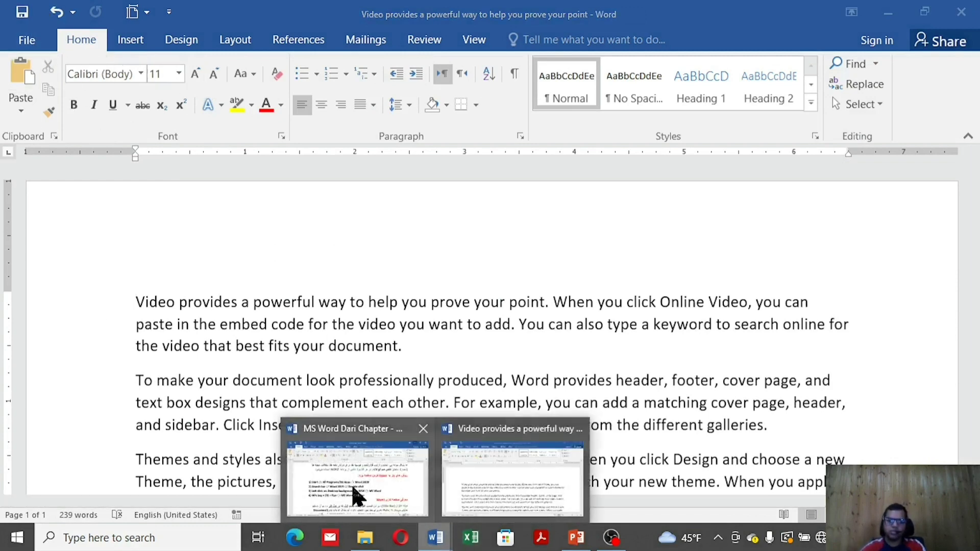
Switch to the Dari Chapter window, scroll through it, and bring up the Protect Document options
{"action": "left_click", "coordinate": [358, 495]}
{"action": "scroll", "coordinate": [551, 363], "scroll_direction": "down", "scroll_amount": 4}
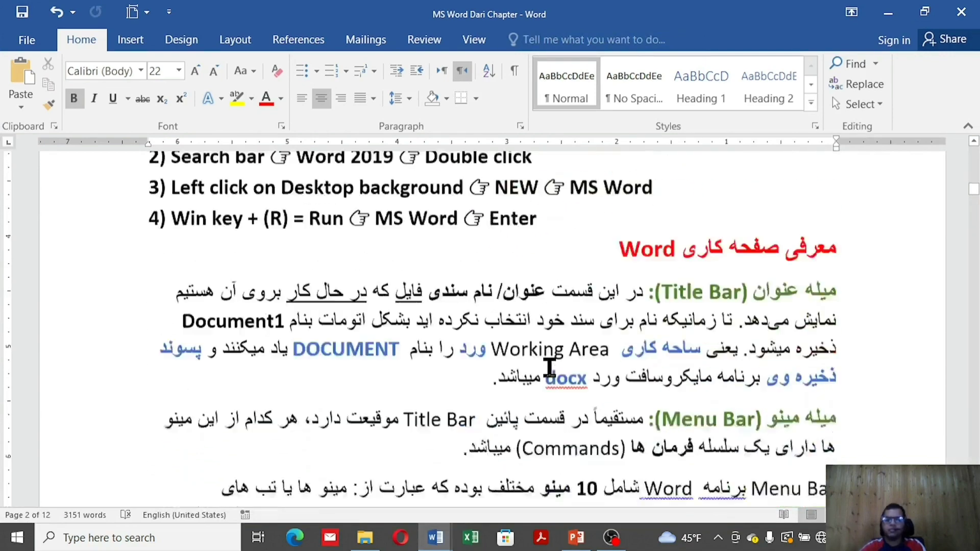
{"action": "scroll", "coordinate": [549, 367], "scroll_direction": "down", "scroll_amount": 12}
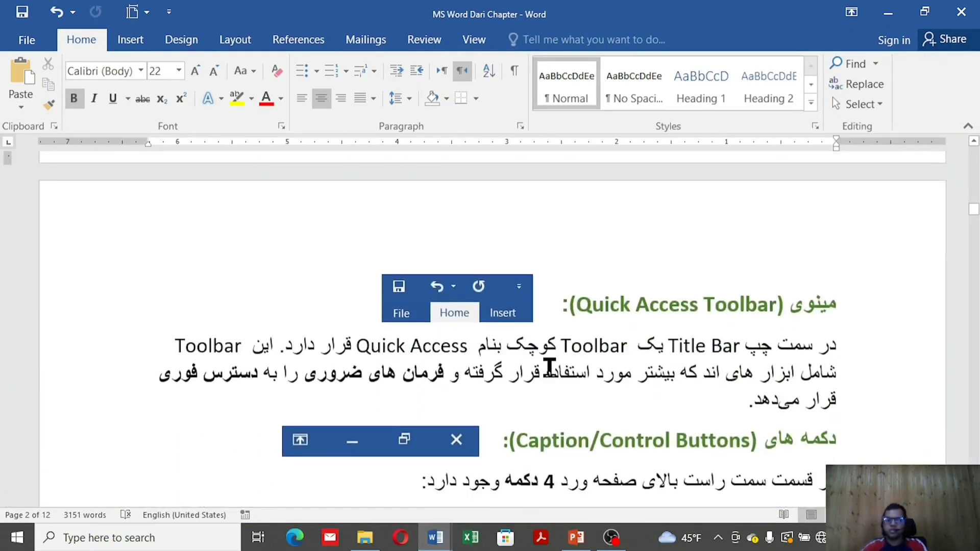
{"action": "scroll", "coordinate": [549, 367], "scroll_direction": "down", "scroll_amount": 8}
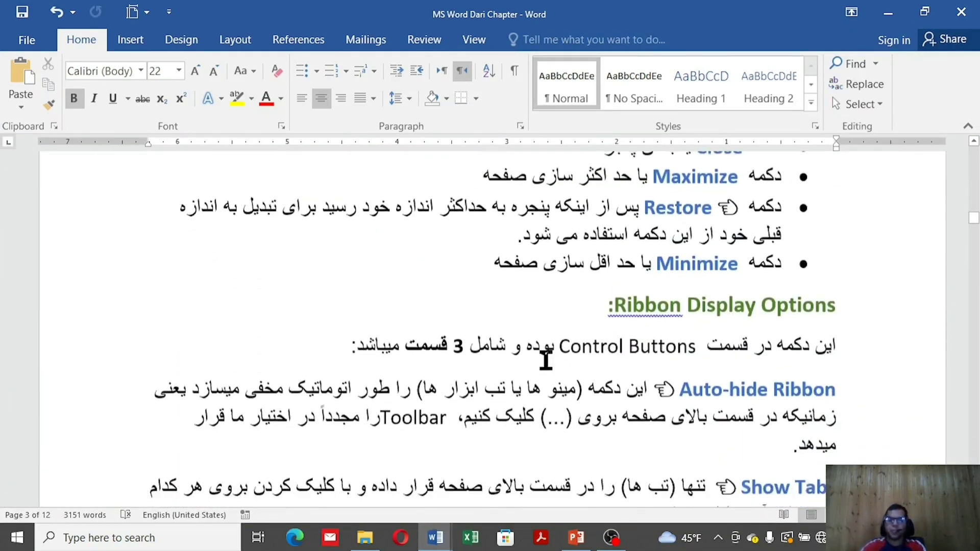
{"action": "scroll", "coordinate": [545, 360], "scroll_direction": "down", "scroll_amount": 3}
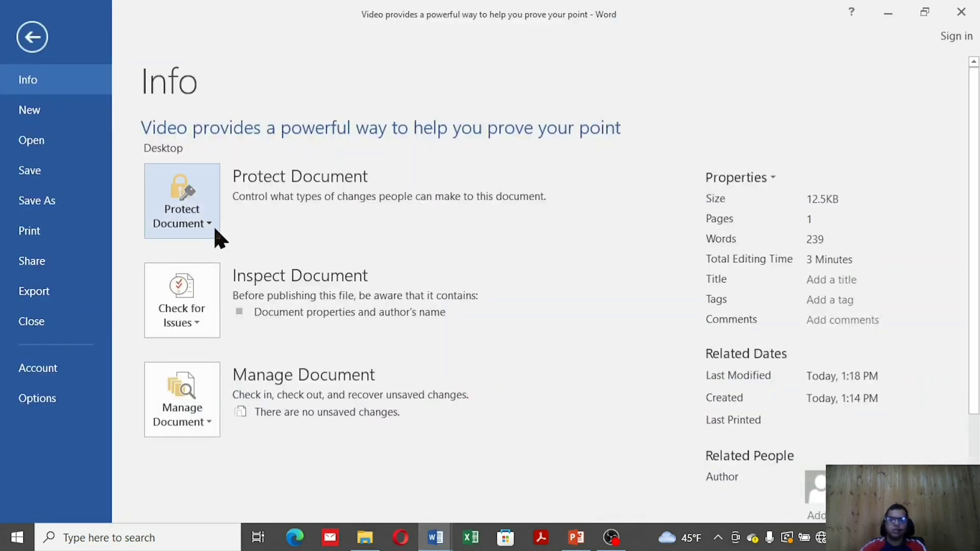
{"action": "left_click", "coordinate": [212, 225]}
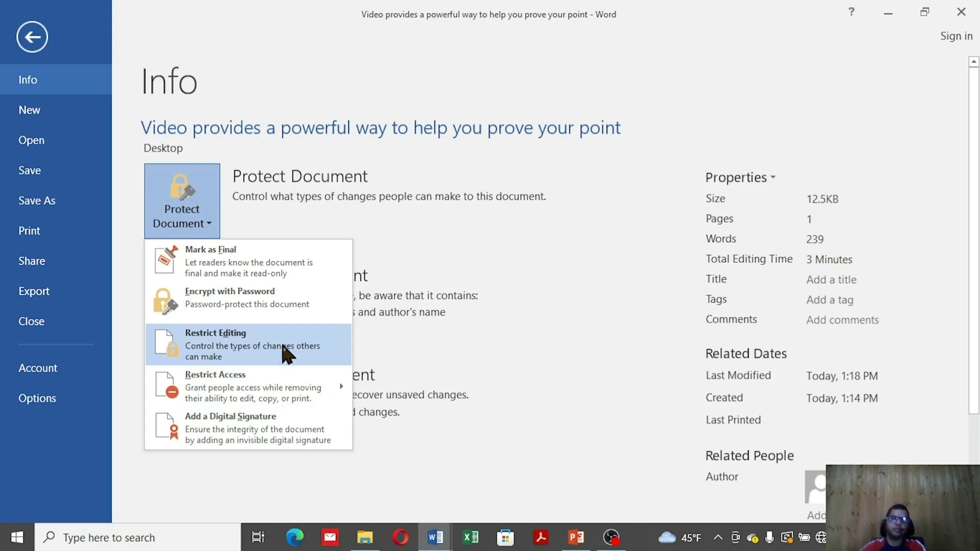
Restrict editing to limited formatting styles and enforce the protection with a confirmed password
{"action": "left_click", "coordinate": [284, 353]}
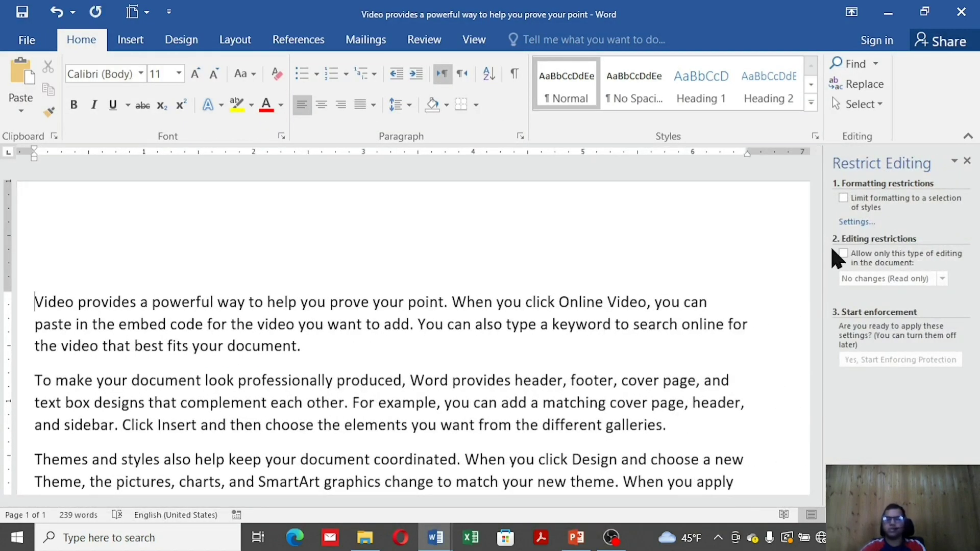
{"action": "left_click", "coordinate": [858, 202]}
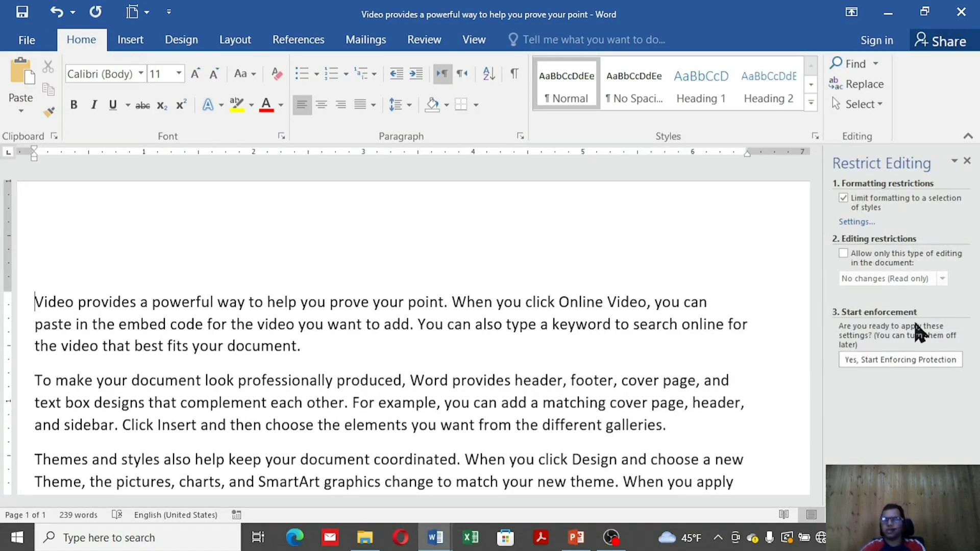
{"action": "left_click", "coordinate": [909, 360]}
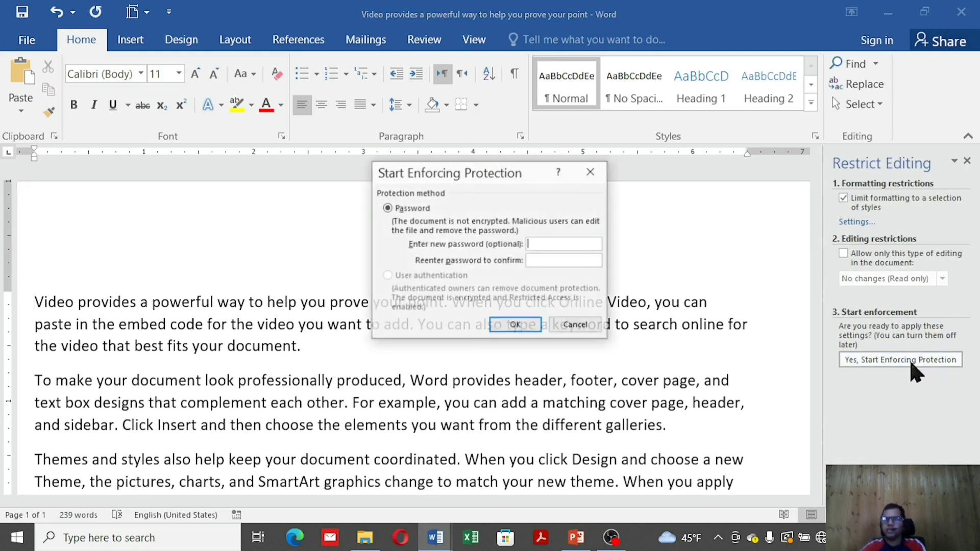
{"action": "type", "text": "123"}
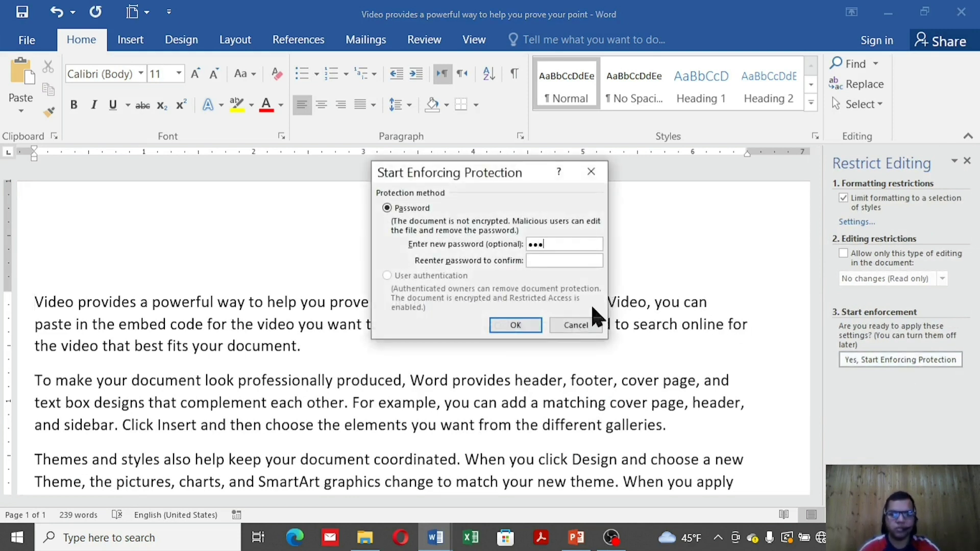
{"action": "left_click", "coordinate": [545, 262]}
{"action": "type", "text": "123"}
{"action": "left_click", "coordinate": [531, 327]}
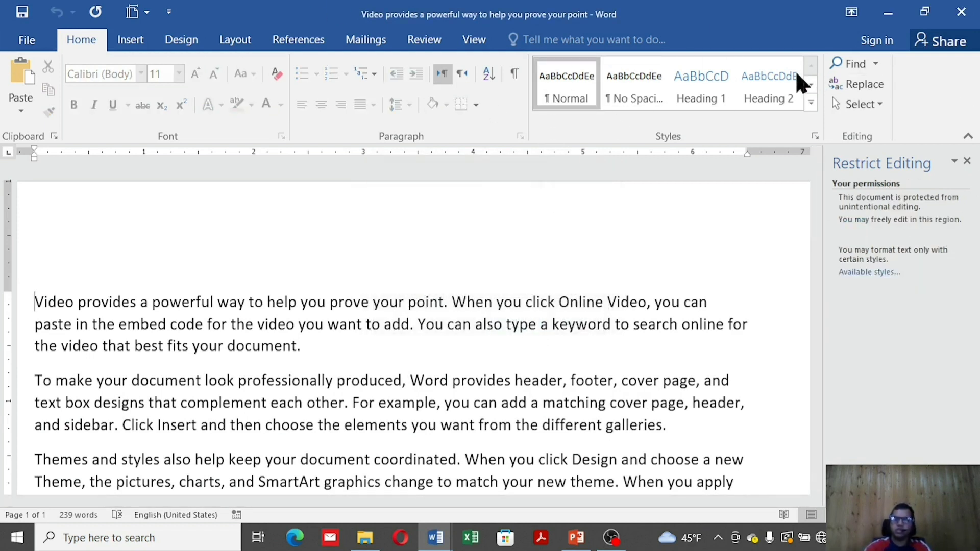
Review the Protect Document options on the restricted document's Info page
{"action": "left_click", "coordinate": [39, 41]}
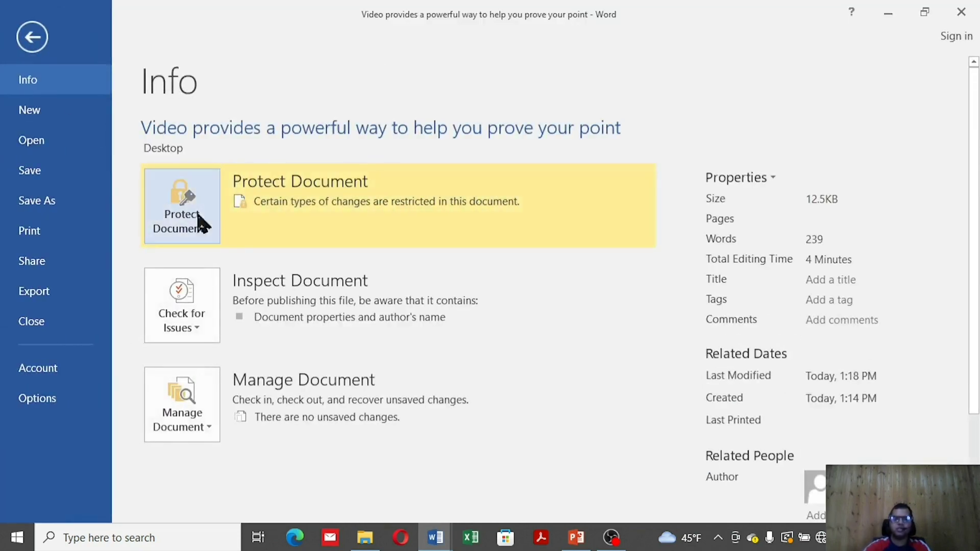
{"action": "left_click", "coordinate": [199, 234]}
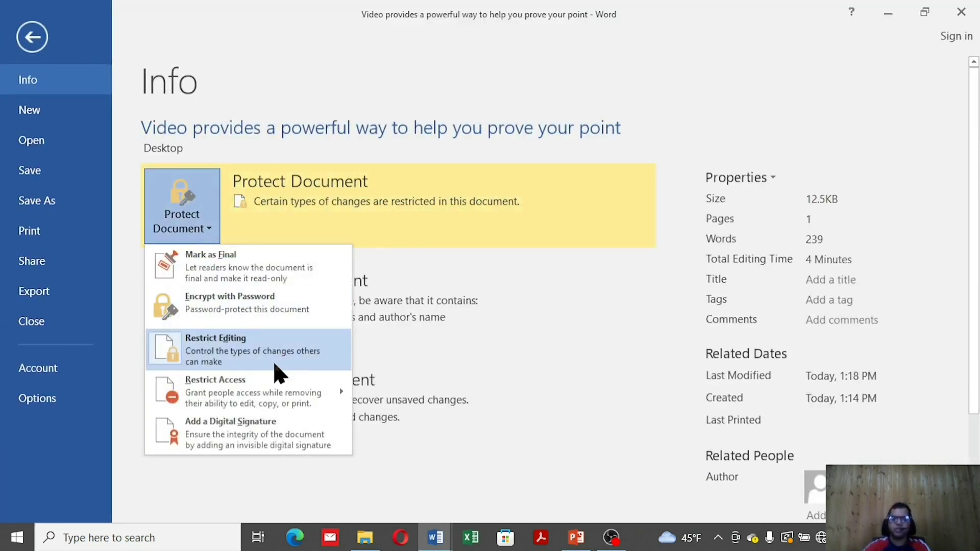
{"action": "left_click", "coordinate": [441, 535]}
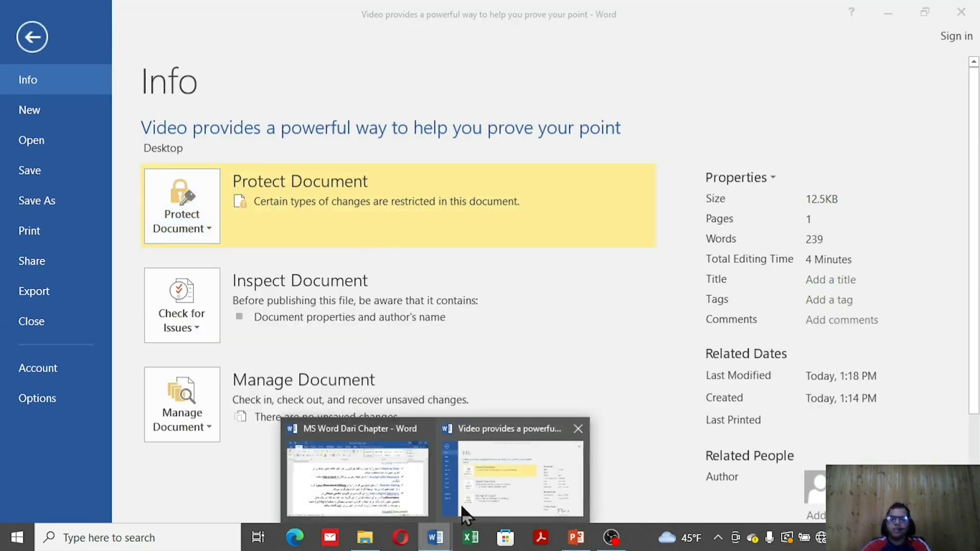
Switch to the Dari Chapter window and scroll through its text
{"action": "left_click", "coordinate": [390, 503]}
{"action": "scroll", "coordinate": [719, 296], "scroll_direction": "up", "scroll_amount": 15}
{"action": "scroll", "coordinate": [720, 306], "scroll_direction": "down", "scroll_amount": 10}
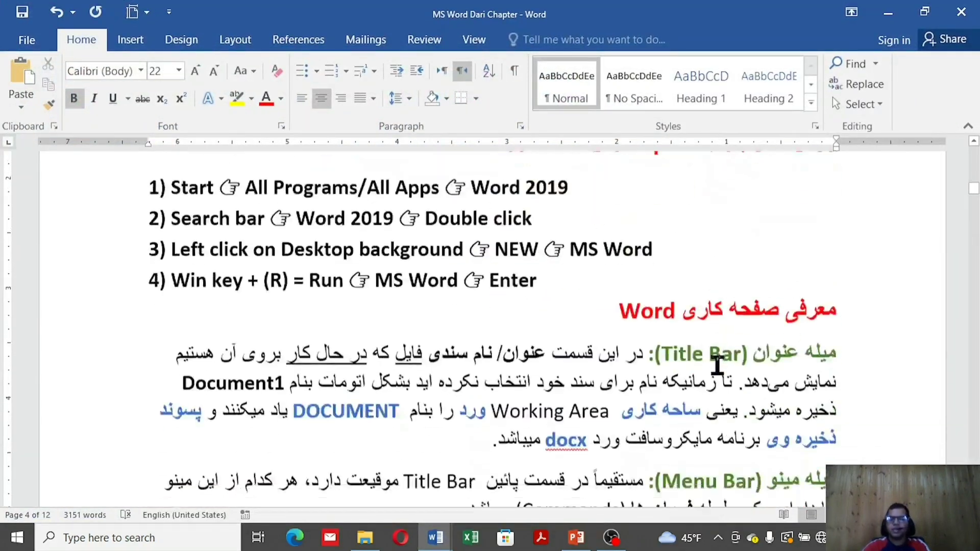
{"action": "scroll", "coordinate": [718, 365], "scroll_direction": "down", "scroll_amount": 15}
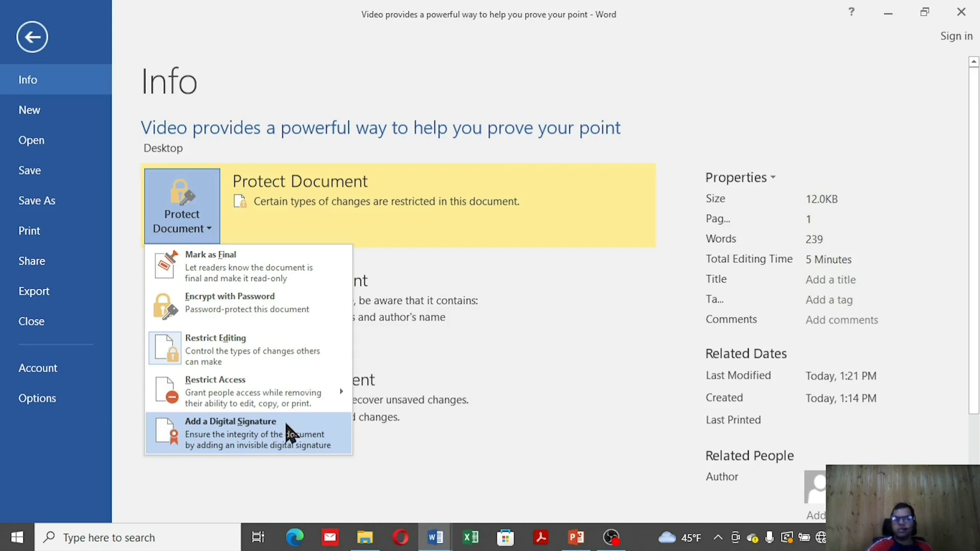
Open the Document Inspector from Check for Issues
{"action": "left_click", "coordinate": [559, 376]}
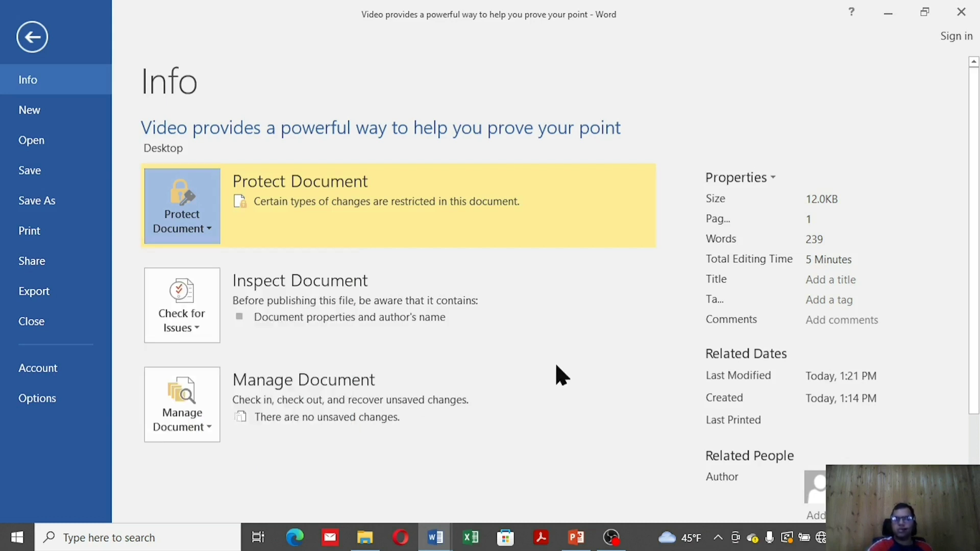
{"action": "left_click", "coordinate": [199, 320]}
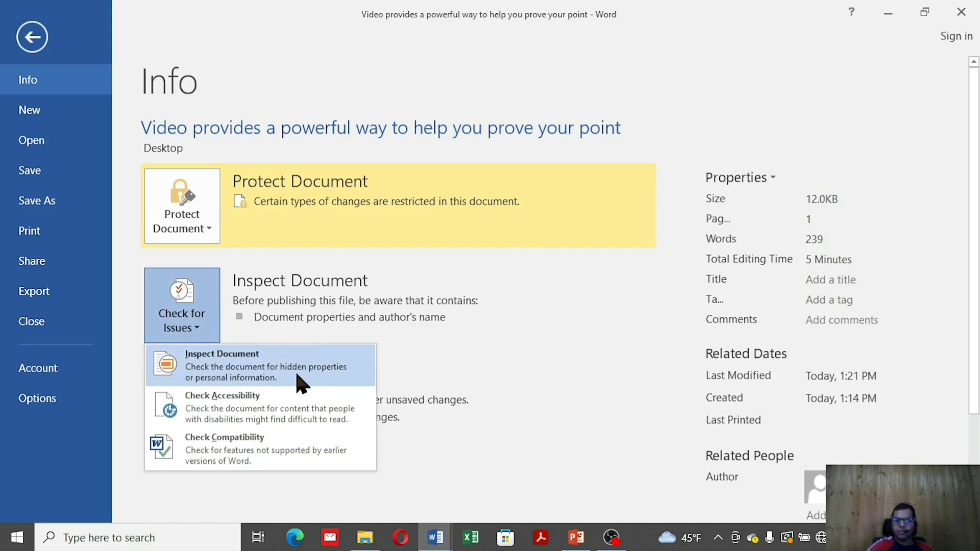
{"action": "left_click", "coordinate": [301, 383]}
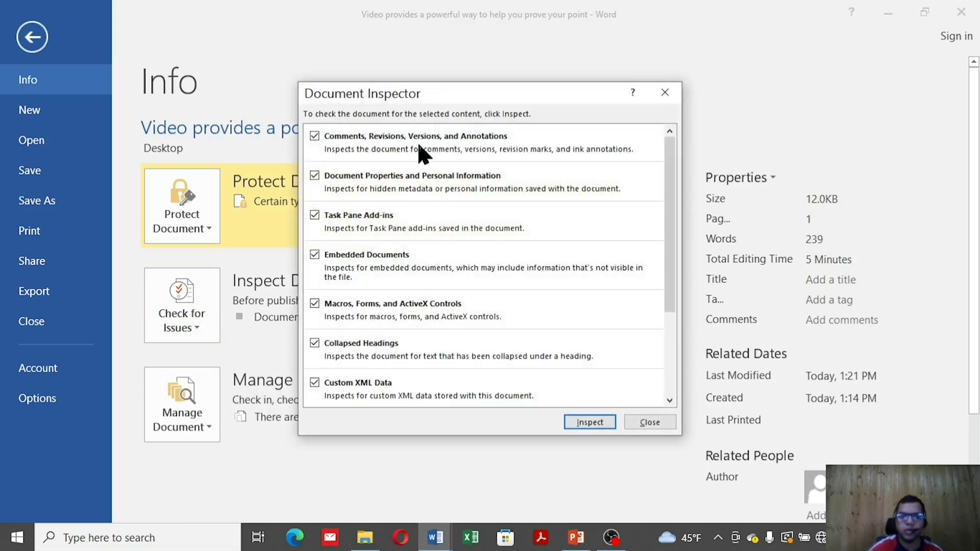
Inspect all categories and remove all document properties and personal information
{"action": "scroll", "coordinate": [394, 166], "scroll_direction": "down", "scroll_amount": 2}
{"action": "scroll", "coordinate": [368, 199], "scroll_direction": "down", "scroll_amount": 2}
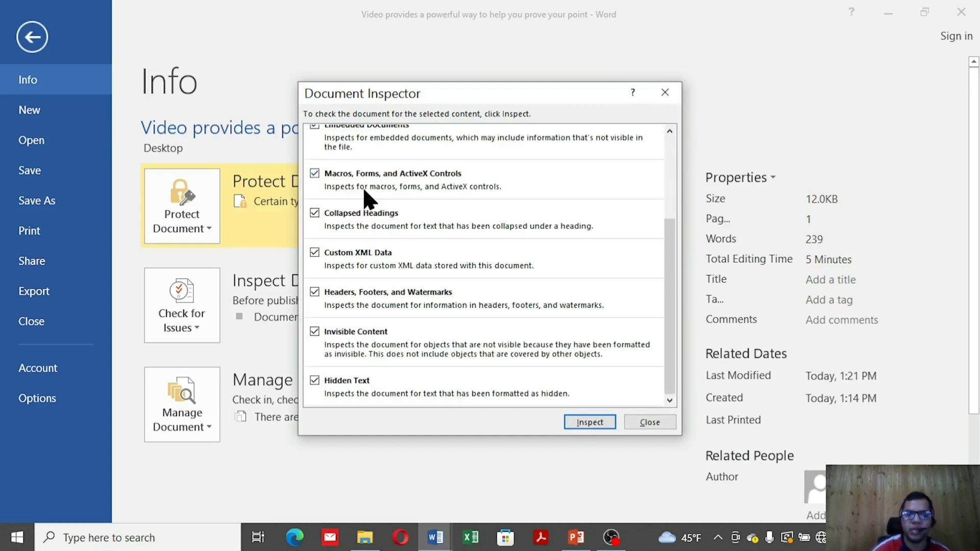
{"action": "scroll", "coordinate": [368, 198], "scroll_direction": "up", "scroll_amount": 4}
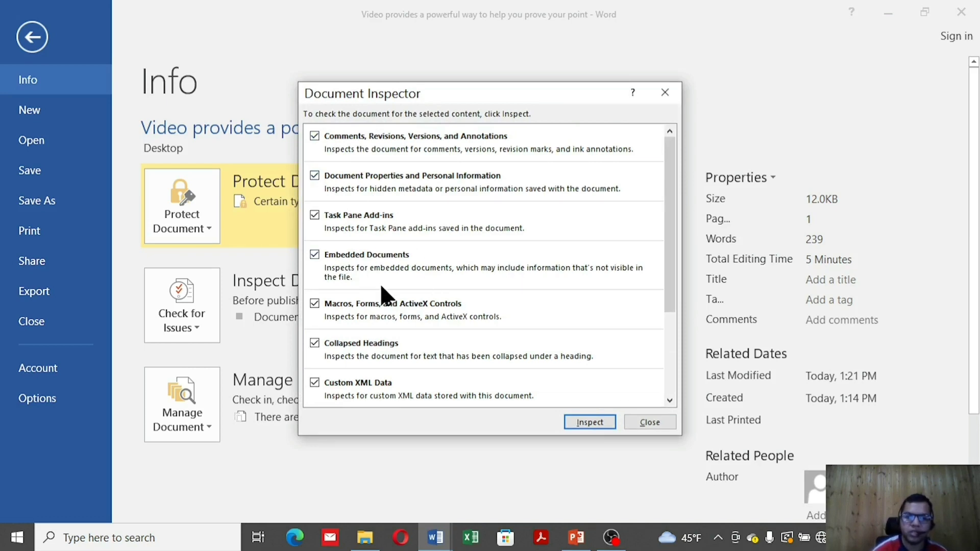
{"action": "scroll", "coordinate": [496, 340], "scroll_direction": "down", "scroll_amount": 3}
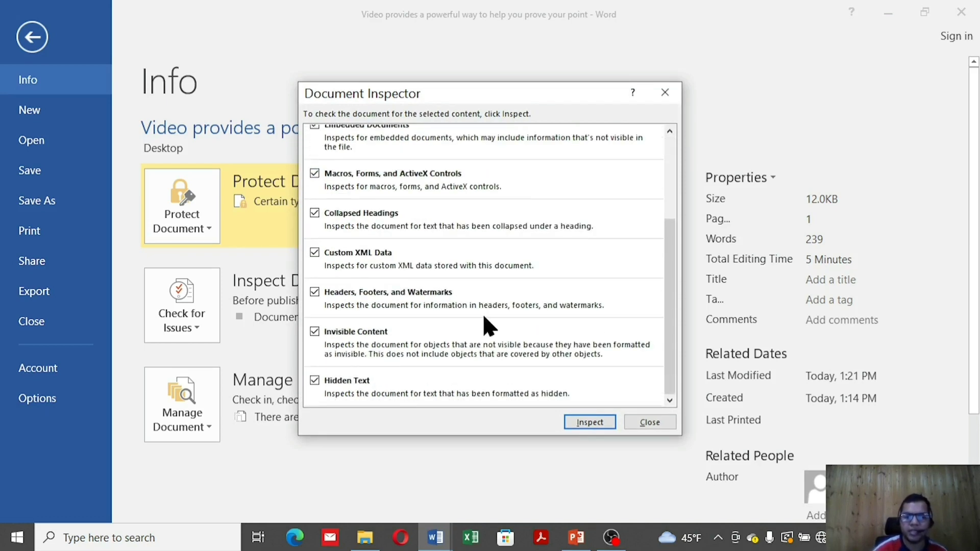
{"action": "left_click", "coordinate": [607, 426]}
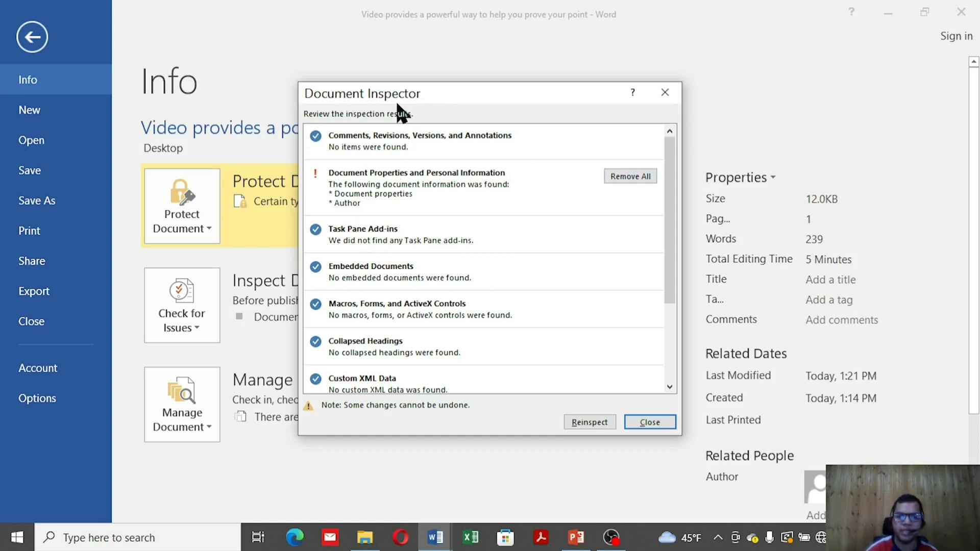
{"action": "left_click", "coordinate": [632, 178]}
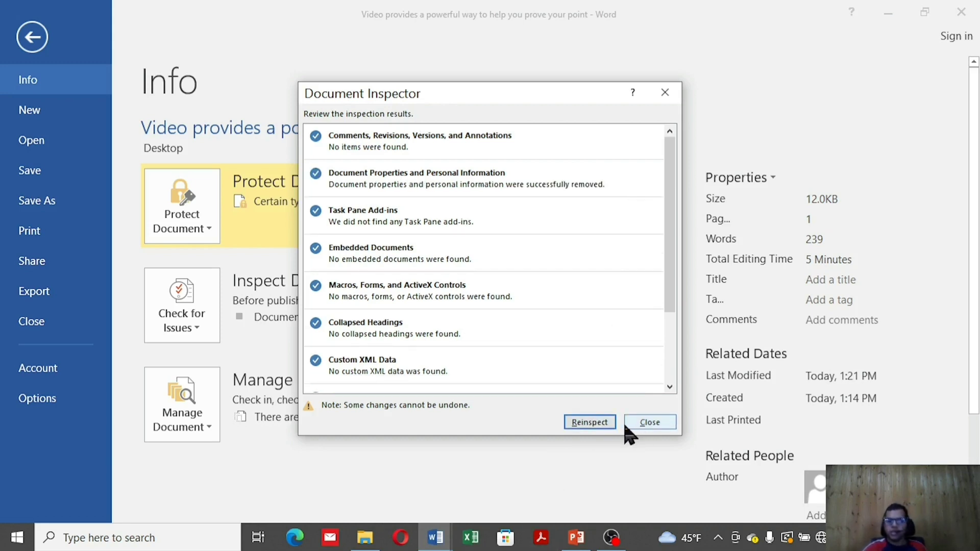
{"action": "left_click", "coordinate": [645, 424]}
Run Check Accessibility and close the Accessibility Checker once it reports no issues
{"action": "left_click", "coordinate": [162, 332]}
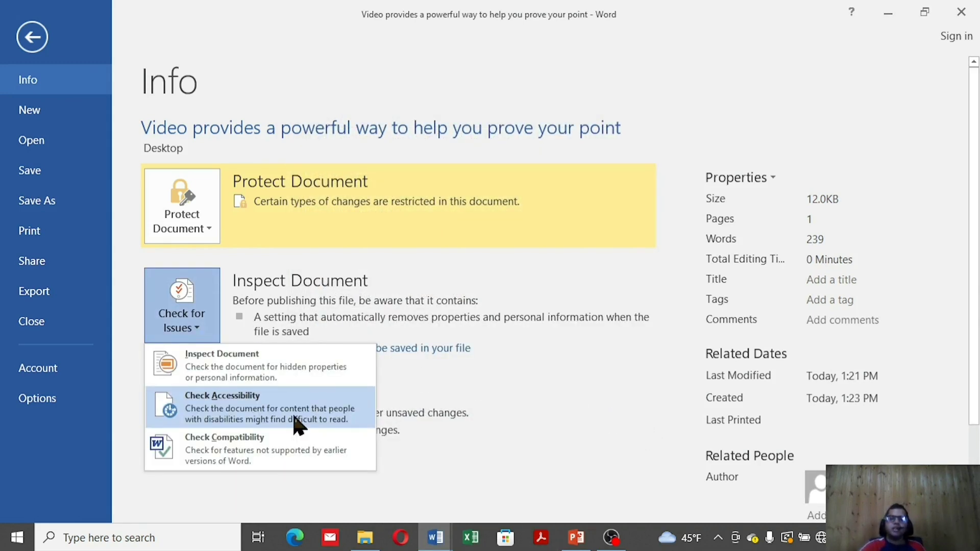
{"action": "left_click", "coordinate": [295, 418]}
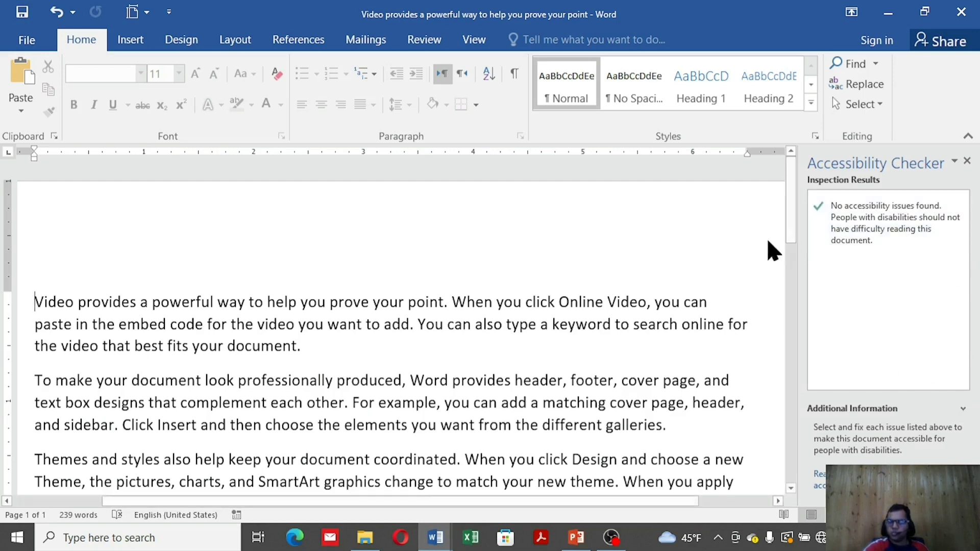
{"action": "left_click", "coordinate": [968, 163]}
Check compatibility with Word 97-2003, 2007 and 2010 and close the no-issues report
{"action": "left_click", "coordinate": [26, 40]}
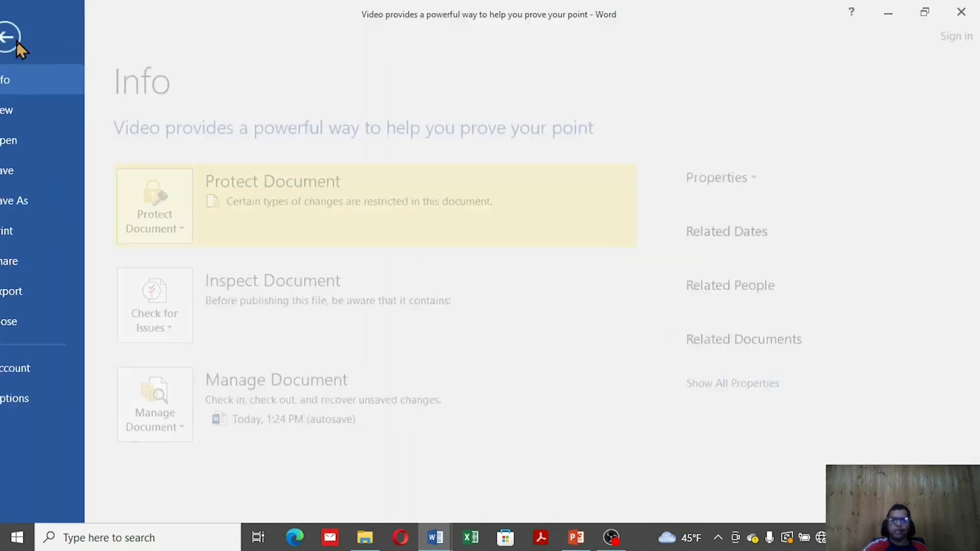
{"action": "left_click", "coordinate": [199, 329]}
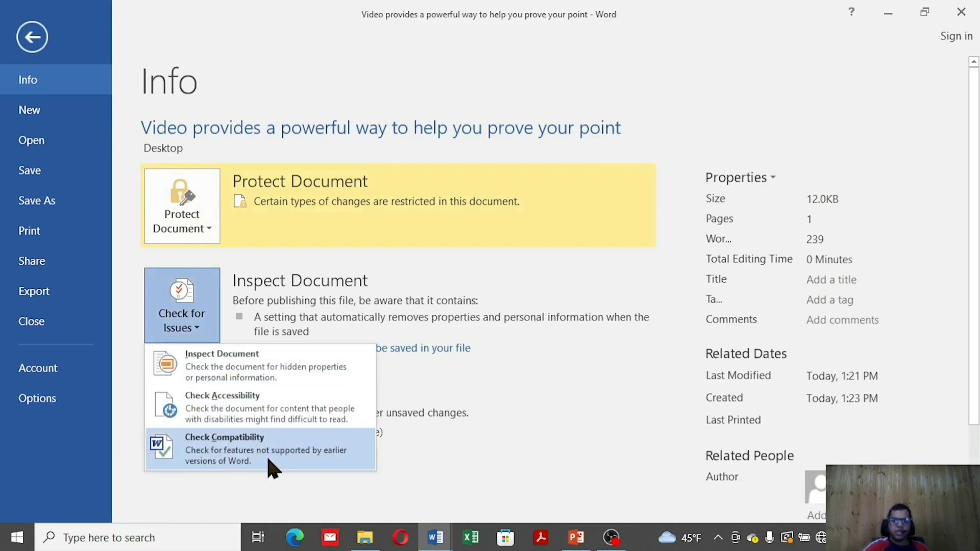
{"action": "left_click", "coordinate": [274, 465]}
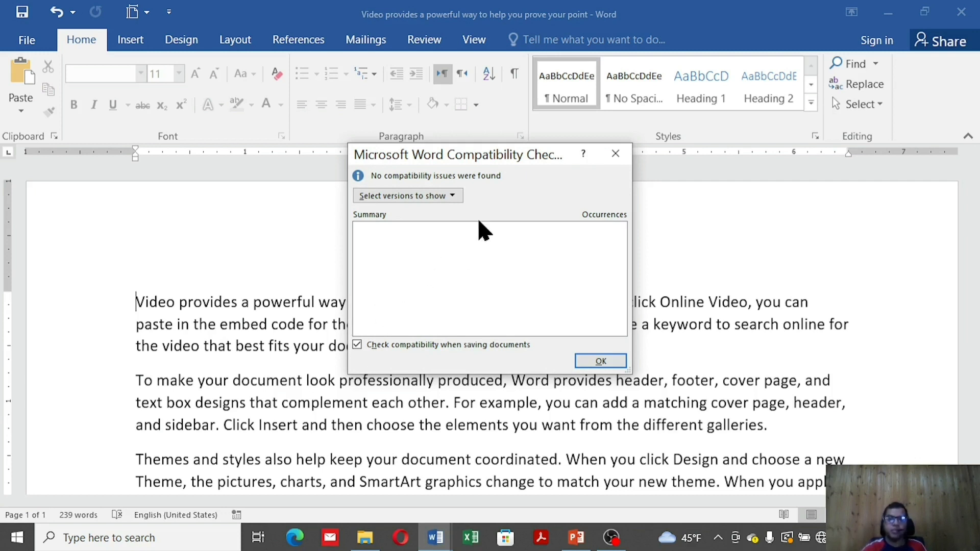
{"action": "left_click", "coordinate": [433, 198]}
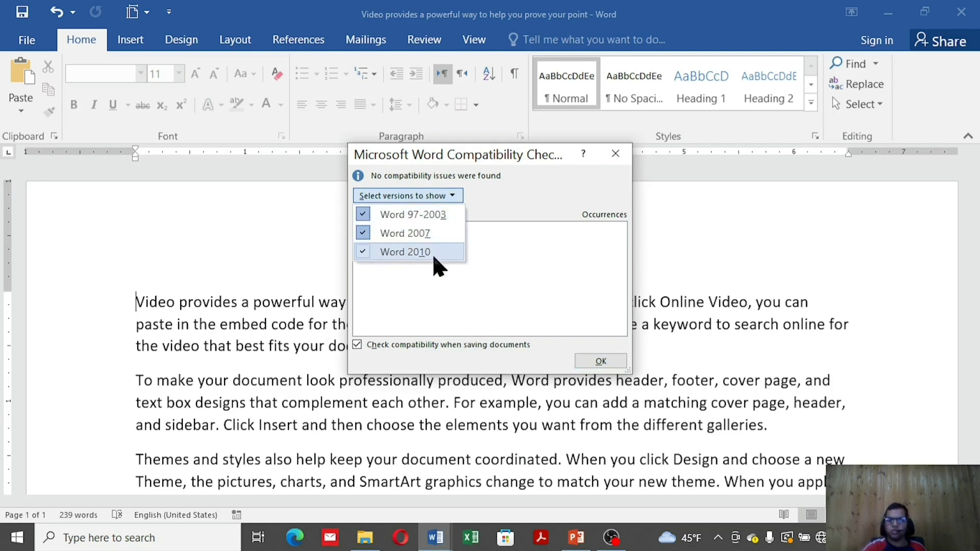
{"action": "left_click", "coordinate": [601, 362]}
{"action": "left_click", "coordinate": [602, 362]}
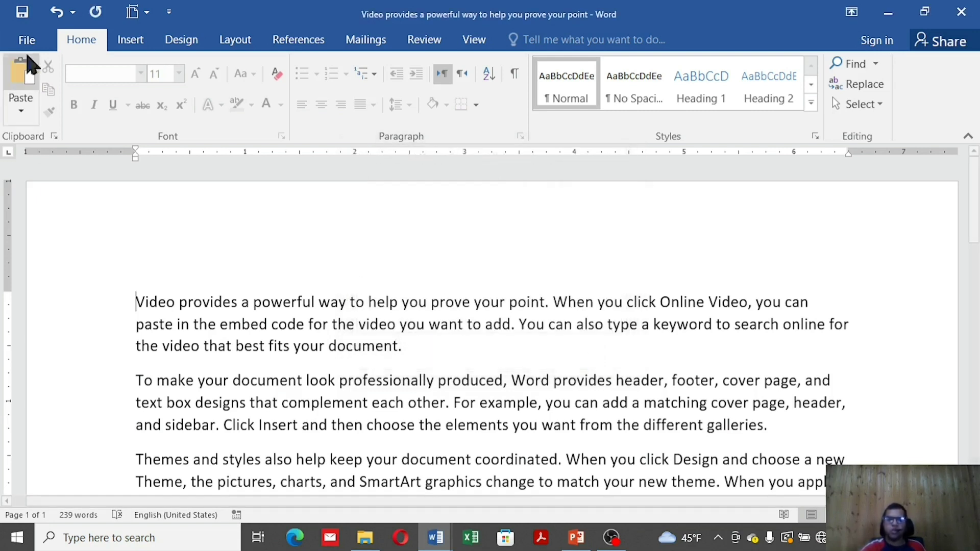
Look through the Info page's Check for Issues and Manage Document options
{"action": "left_click", "coordinate": [28, 40]}
{"action": "left_click", "coordinate": [218, 329]}
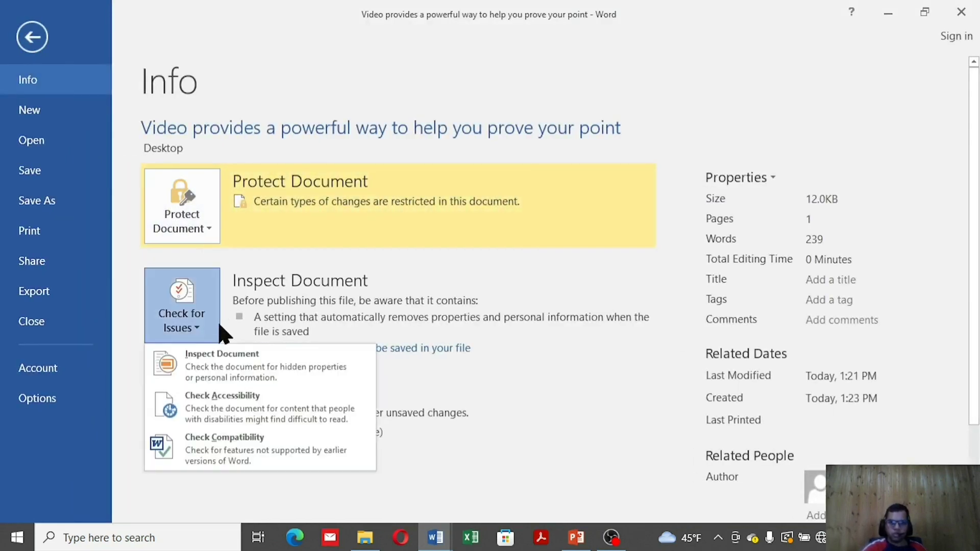
{"action": "left_click", "coordinate": [456, 492]}
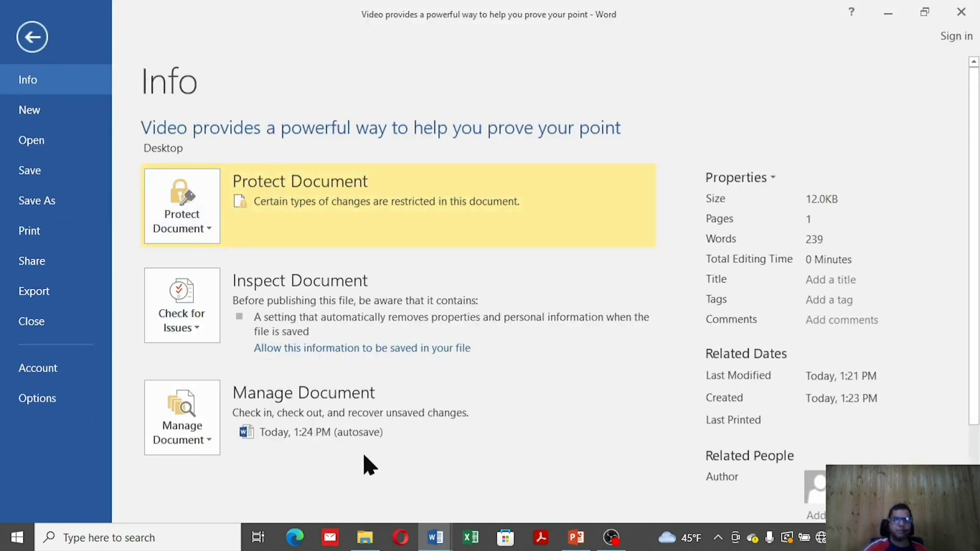
{"action": "left_click", "coordinate": [185, 439]}
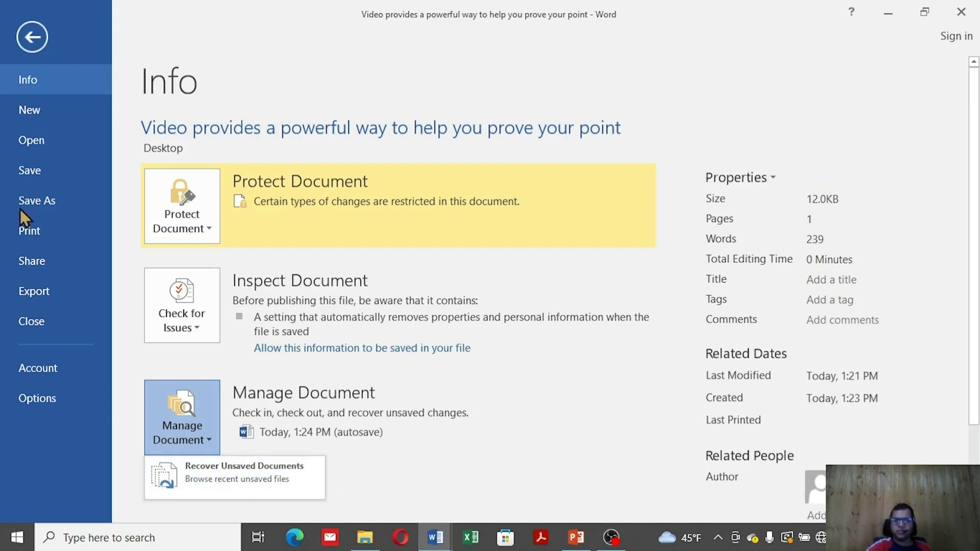
Create a new blank document, Document4, and view its Info page
{"action": "left_click", "coordinate": [50, 121]}
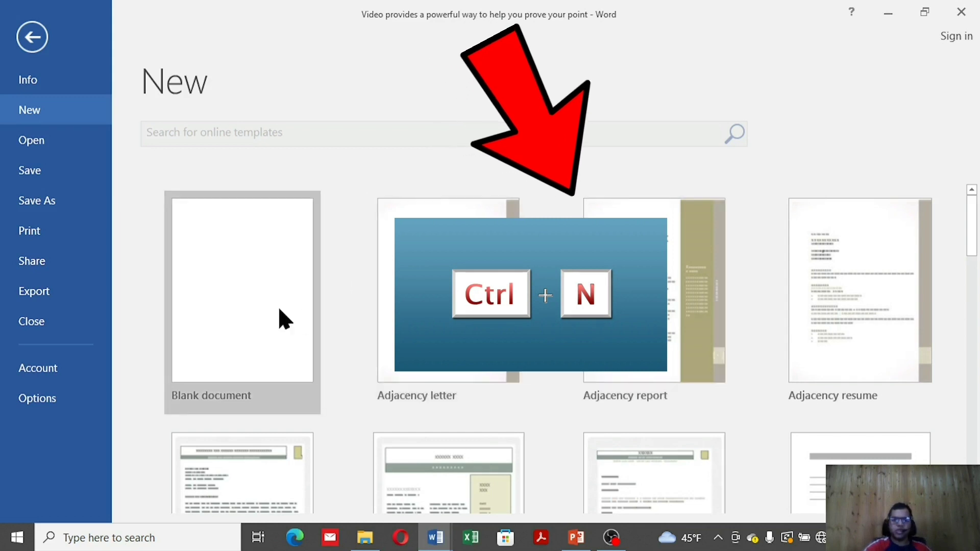
{"action": "left_click", "coordinate": [265, 309]}
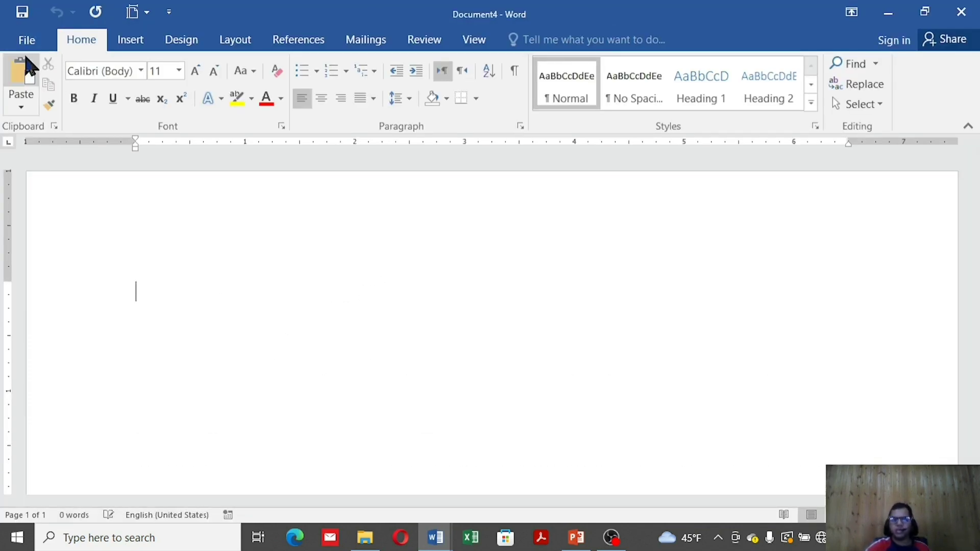
{"action": "left_click", "coordinate": [31, 38]}
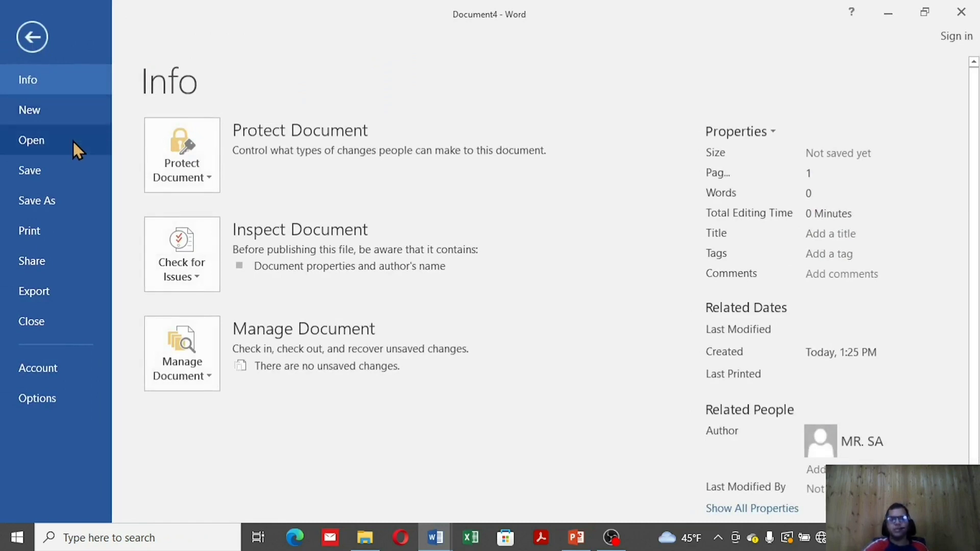
Open Practical Exam (MS Word) from the Desktop and view its 555-word Info page
{"action": "left_click", "coordinate": [73, 140]}
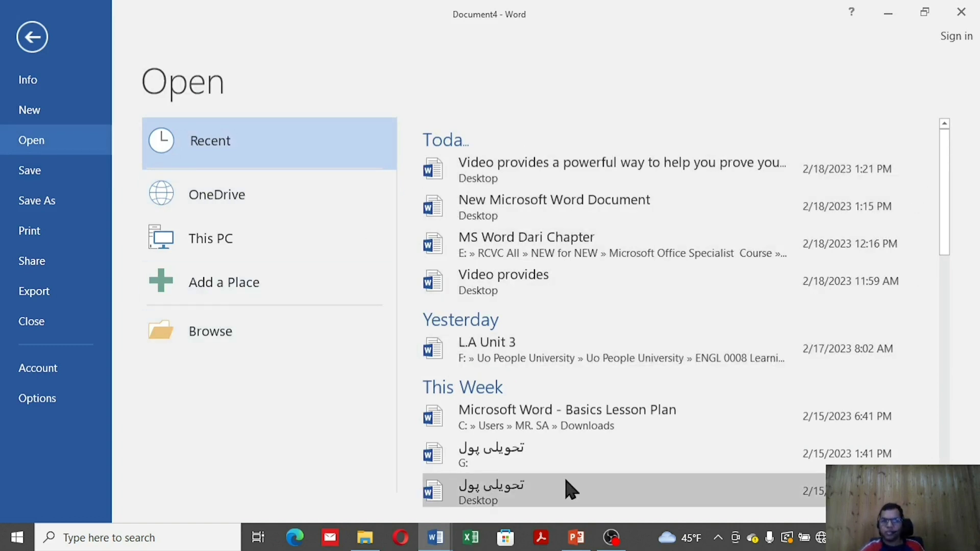
{"action": "left_click", "coordinate": [255, 338]}
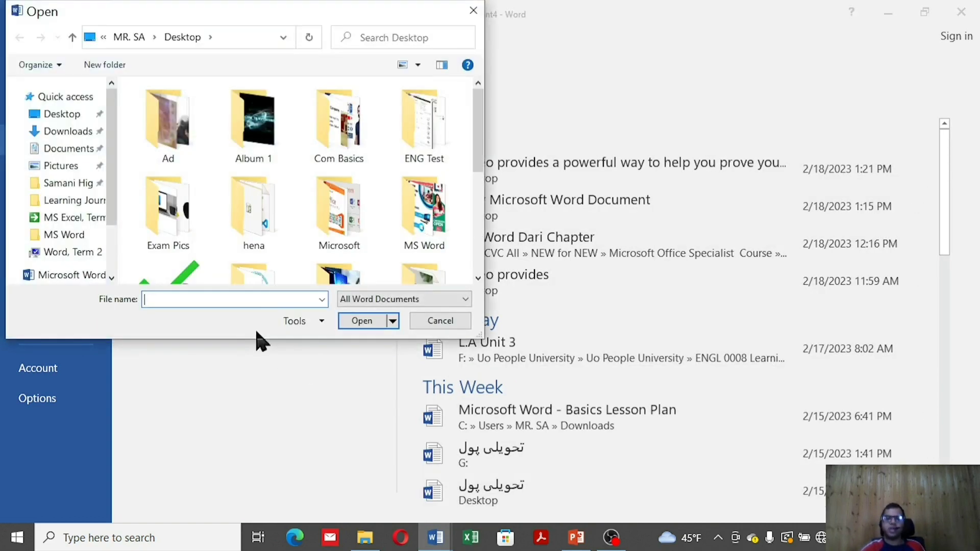
{"action": "scroll", "coordinate": [244, 159], "scroll_direction": "down", "scroll_amount": 5}
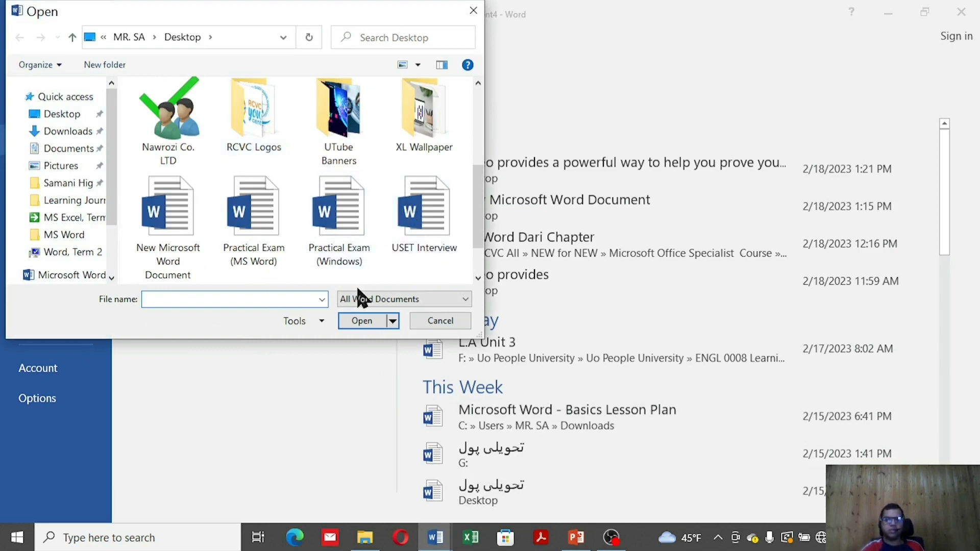
{"action": "left_click", "coordinate": [256, 259]}
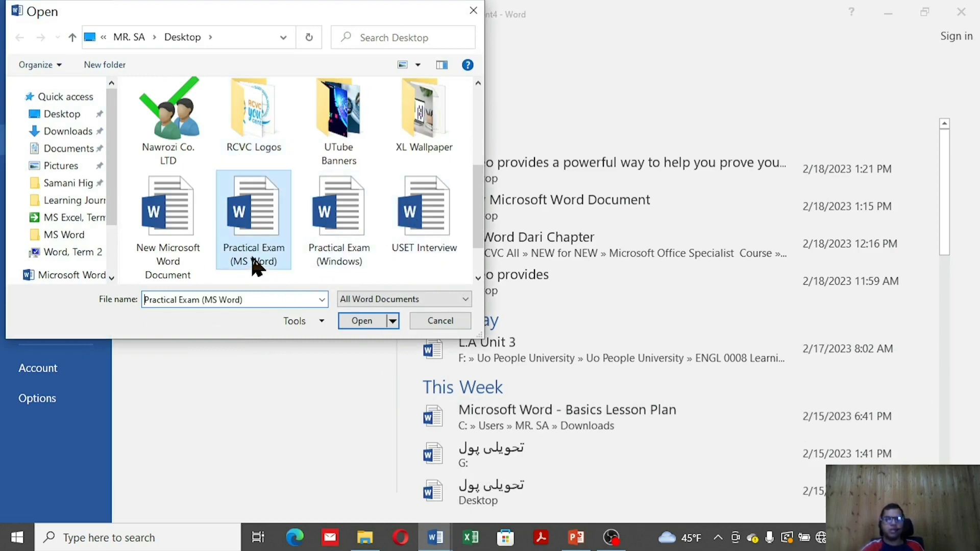
{"action": "left_click", "coordinate": [369, 323]}
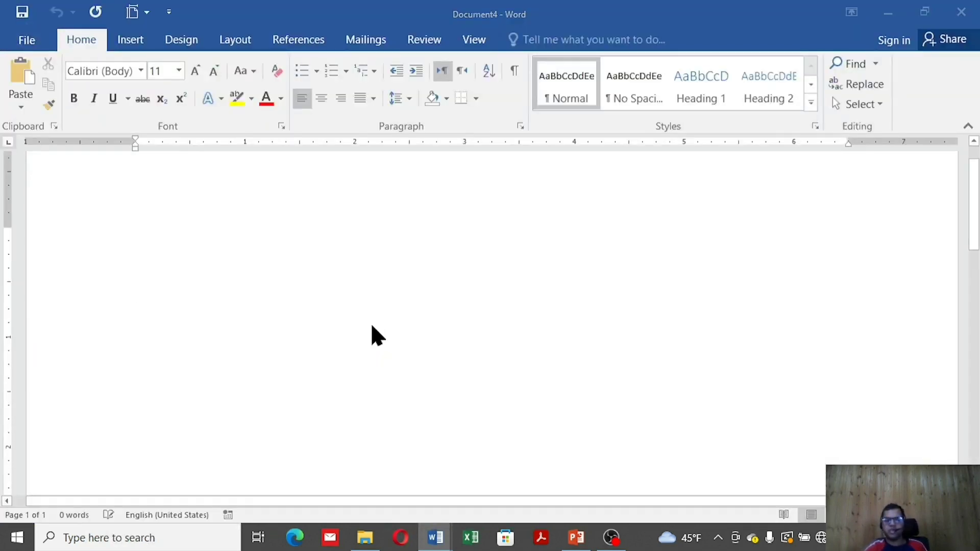
{"action": "scroll", "coordinate": [373, 311], "scroll_direction": "down", "scroll_amount": 15}
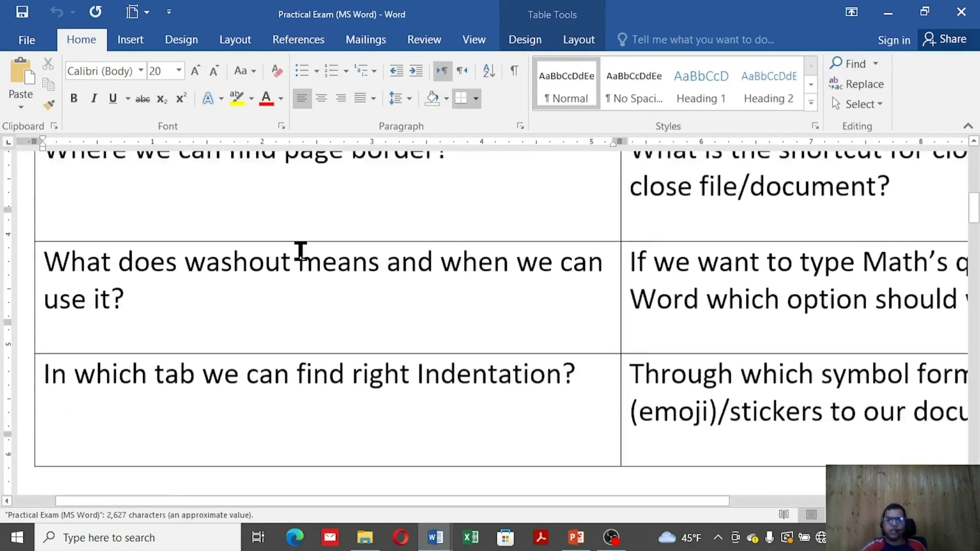
{"action": "scroll", "coordinate": [300, 252], "scroll_direction": "up", "scroll_amount": 1}
{"action": "left_click", "coordinate": [28, 41]}
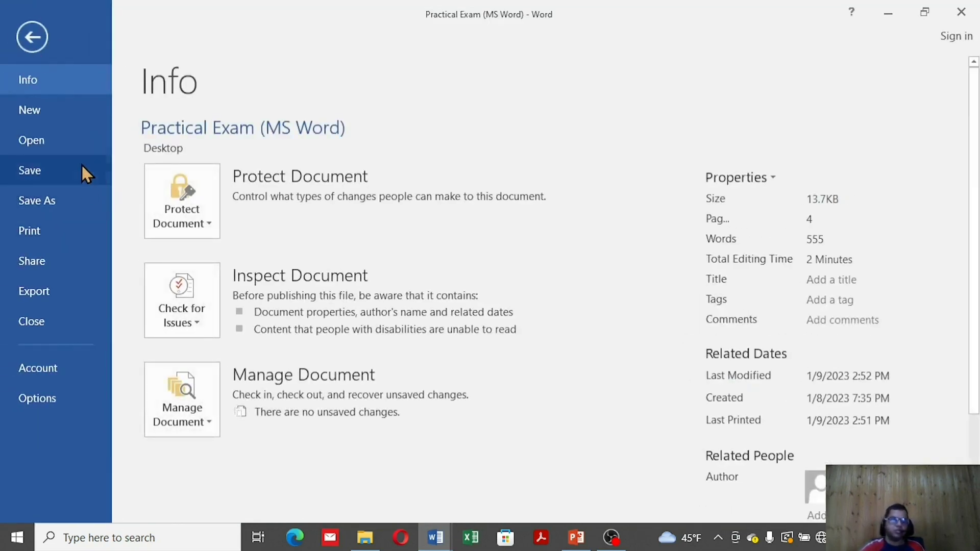
After glancing at the Open page, save Practical Exam (MS Word) and return to its Info page
{"action": "left_click", "coordinate": [74, 143]}
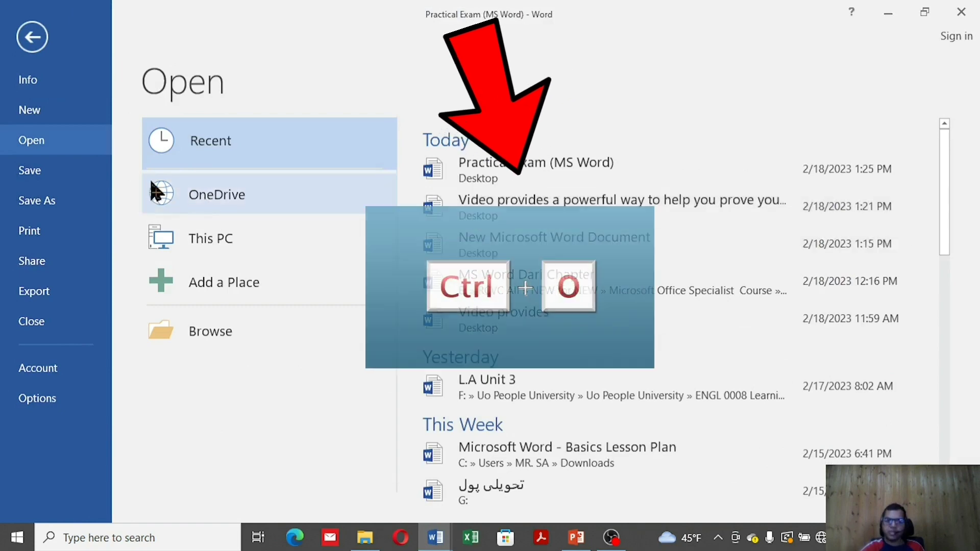
{"action": "left_click", "coordinate": [61, 173]}
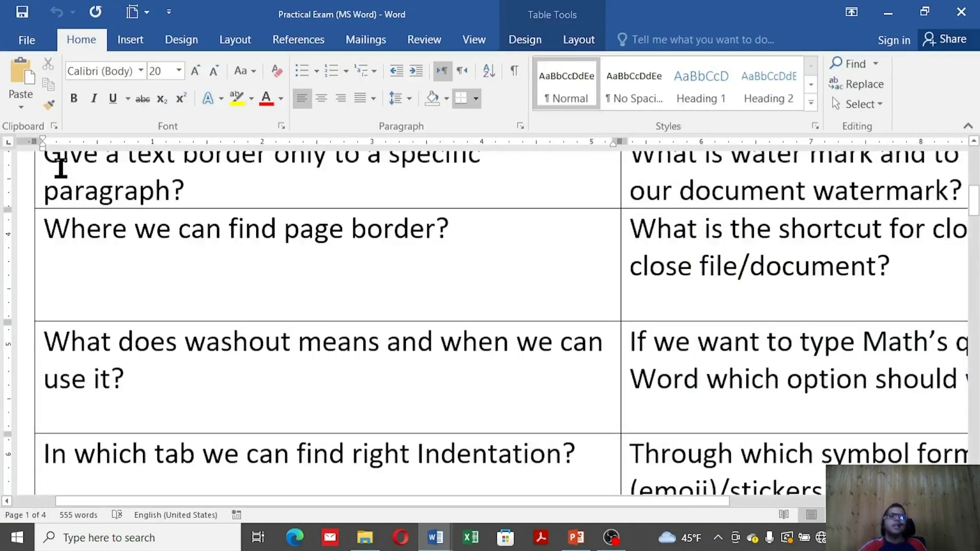
{"action": "left_click", "coordinate": [28, 43]}
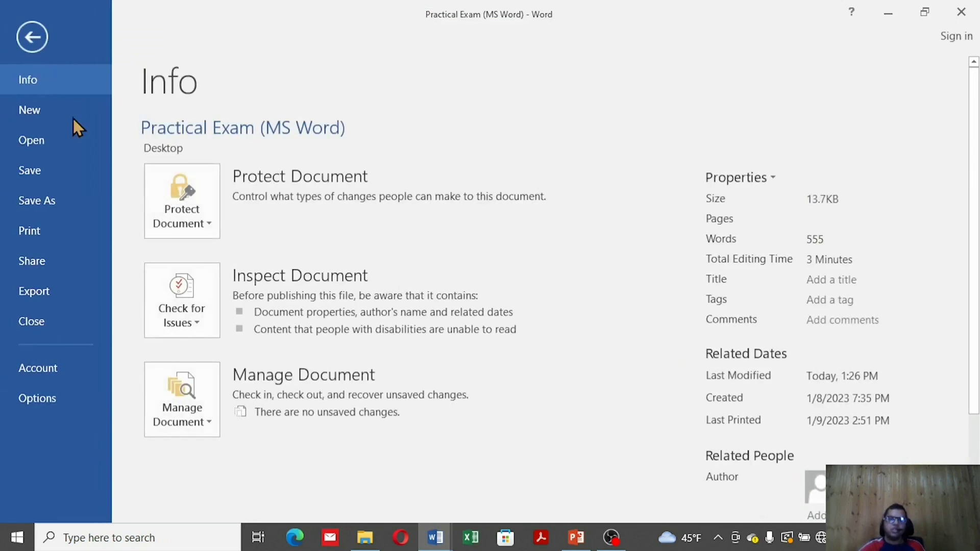
{"action": "left_click", "coordinate": [70, 176]}
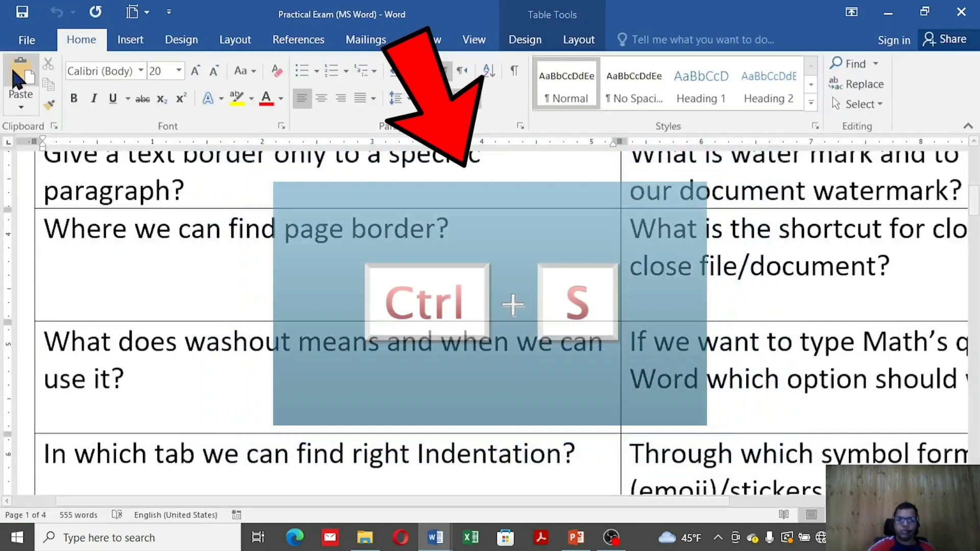
{"action": "left_click", "coordinate": [28, 44]}
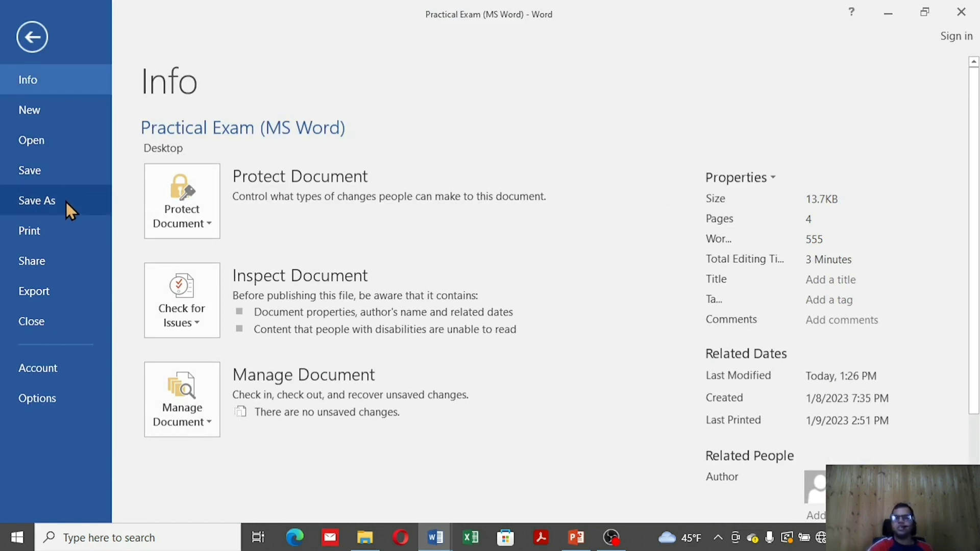
Save a copy of Practical Exam (MS Word) to the Desktop under its existing name
{"action": "left_click", "coordinate": [67, 203]}
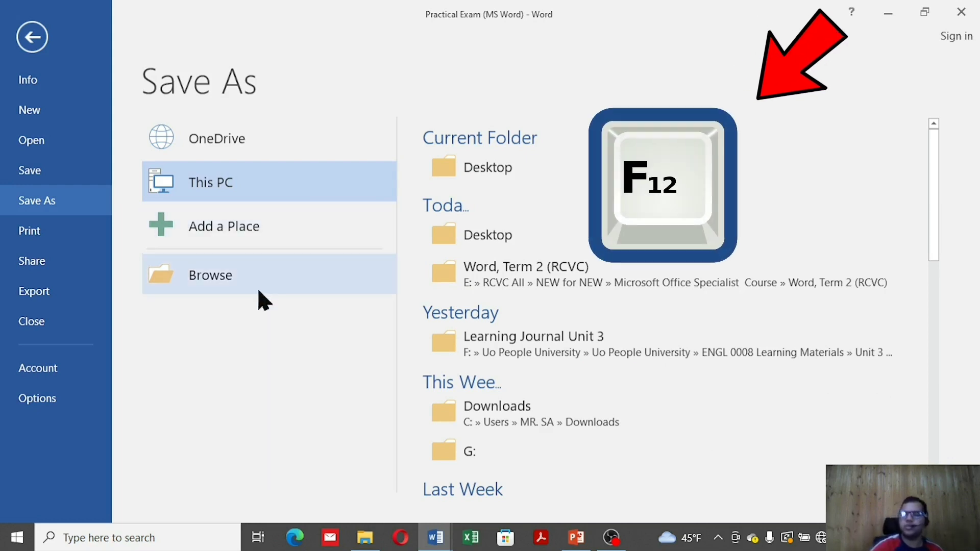
{"action": "key", "text": "F12"}
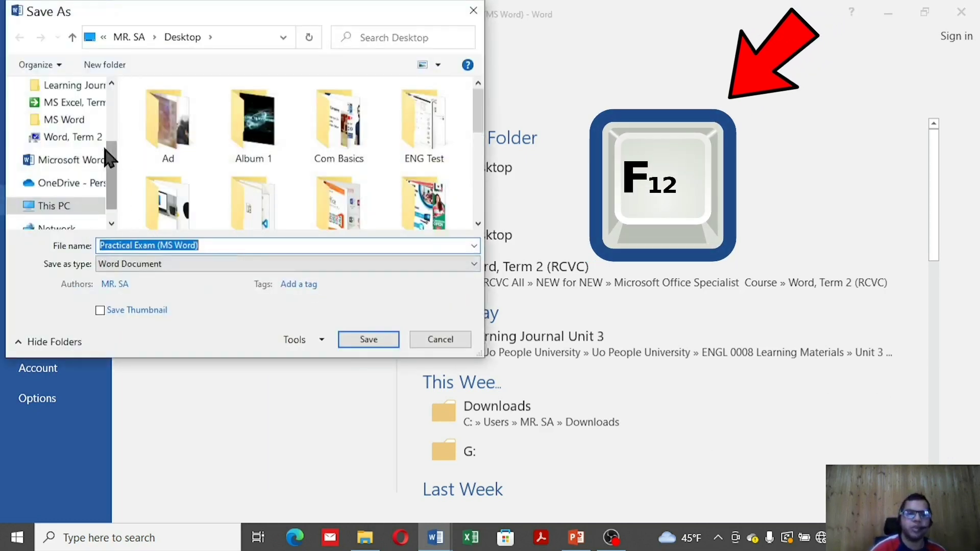
{"action": "scroll", "coordinate": [62, 154], "scroll_direction": "up", "scroll_amount": 2}
{"action": "left_click", "coordinate": [51, 115]}
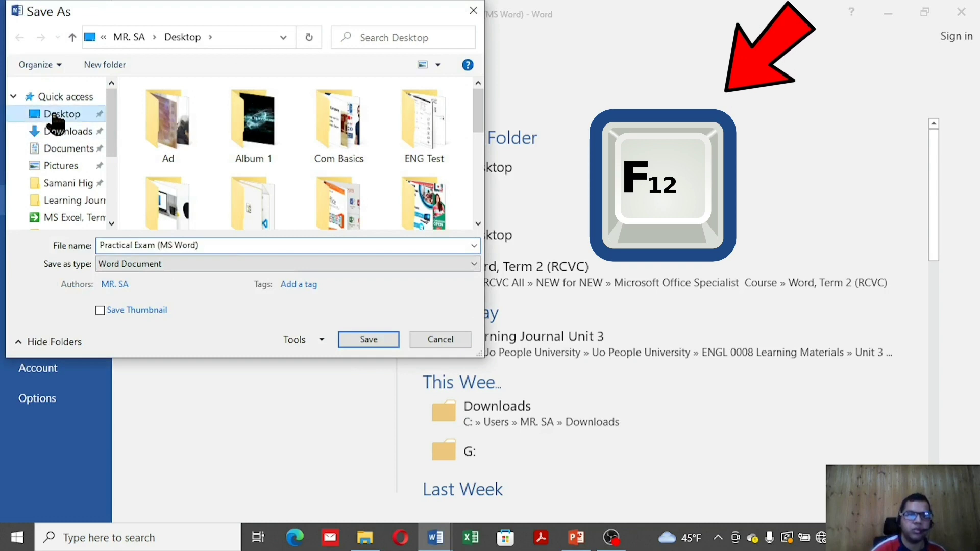
{"action": "left_click", "coordinate": [368, 340]}
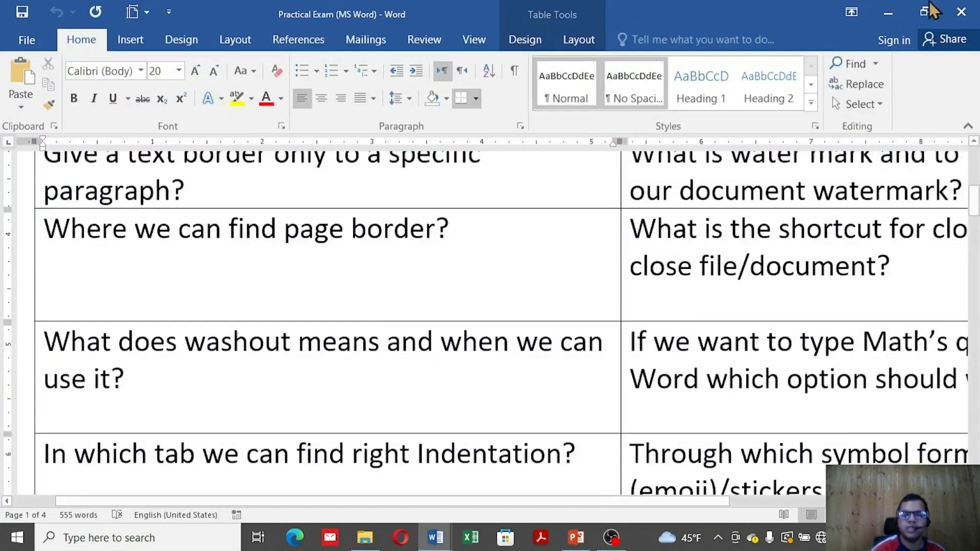
Close Practical Exam and the online-video sample document without saving, minimising Document4
{"action": "left_click", "coordinate": [961, 11]}
{"action": "left_click", "coordinate": [898, 14]}
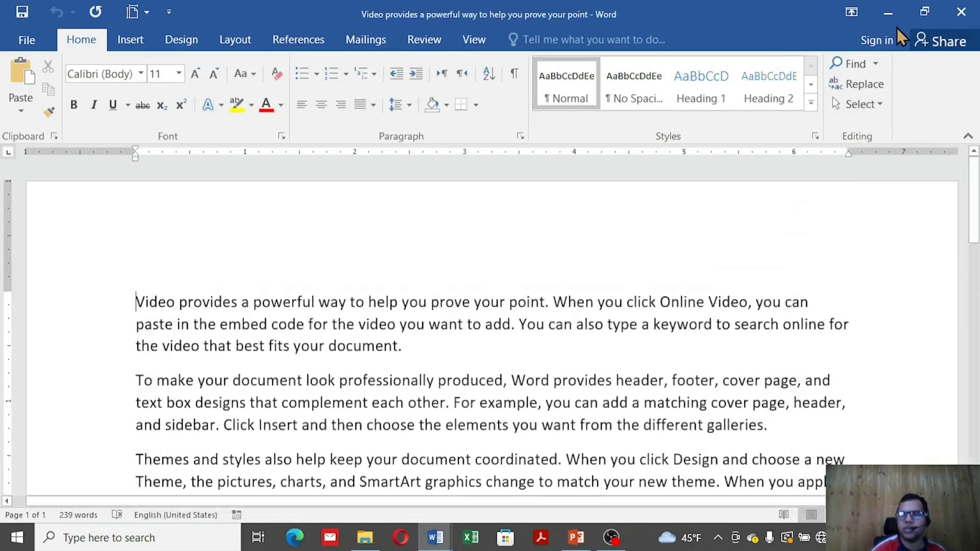
{"action": "left_click", "coordinate": [958, 13]}
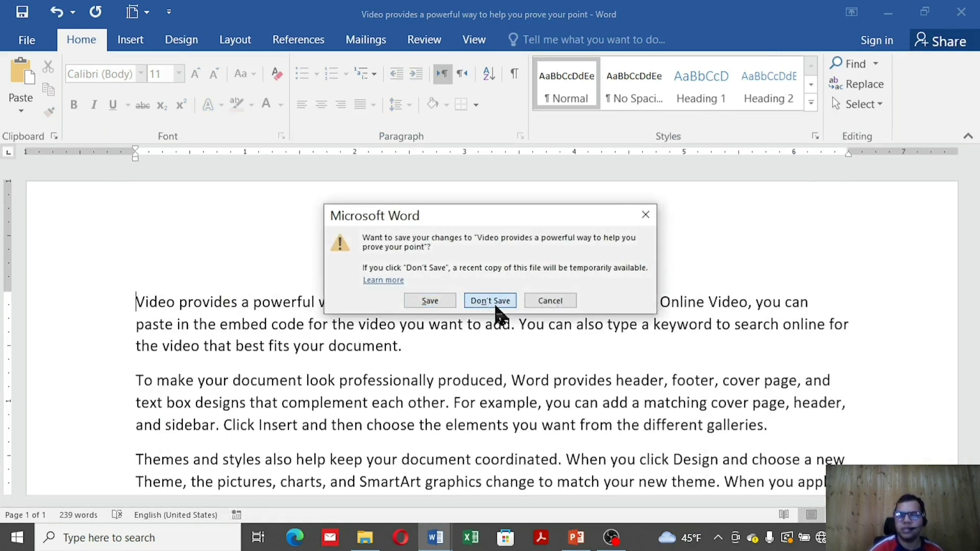
{"action": "left_click", "coordinate": [491, 302]}
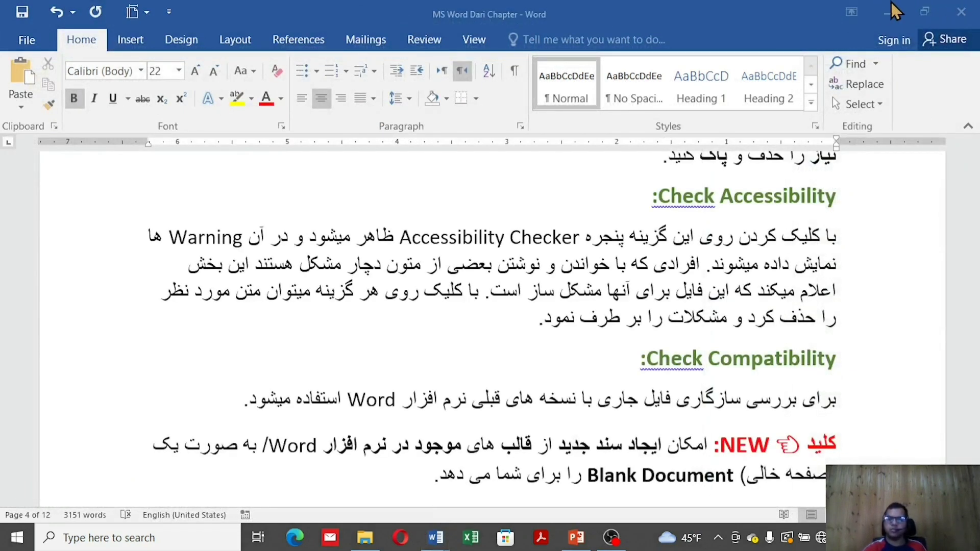
From the refreshed desktop, open Practical Exam (Windows) and close it again
{"action": "left_click", "coordinate": [890, 13]}
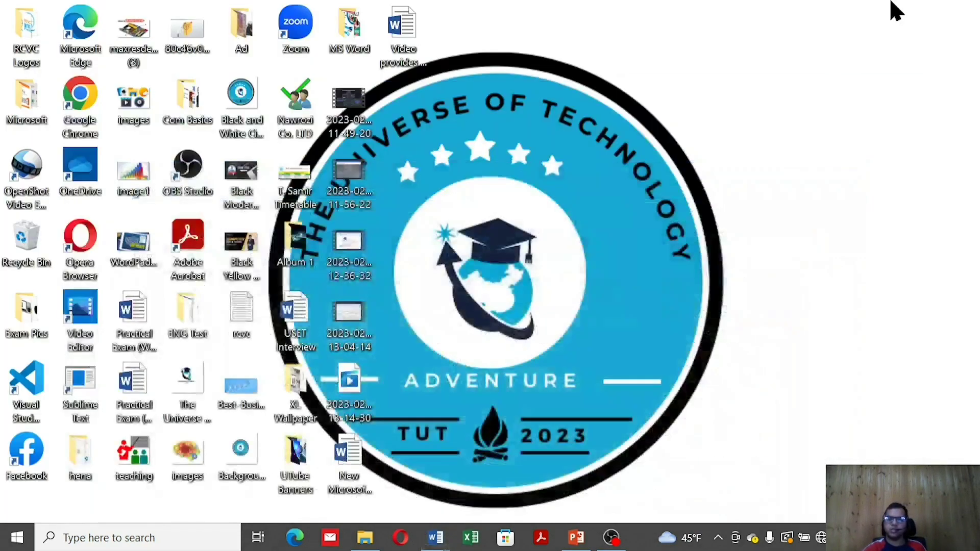
{"action": "right_click", "coordinate": [476, 271]}
{"action": "left_click", "coordinate": [516, 316]}
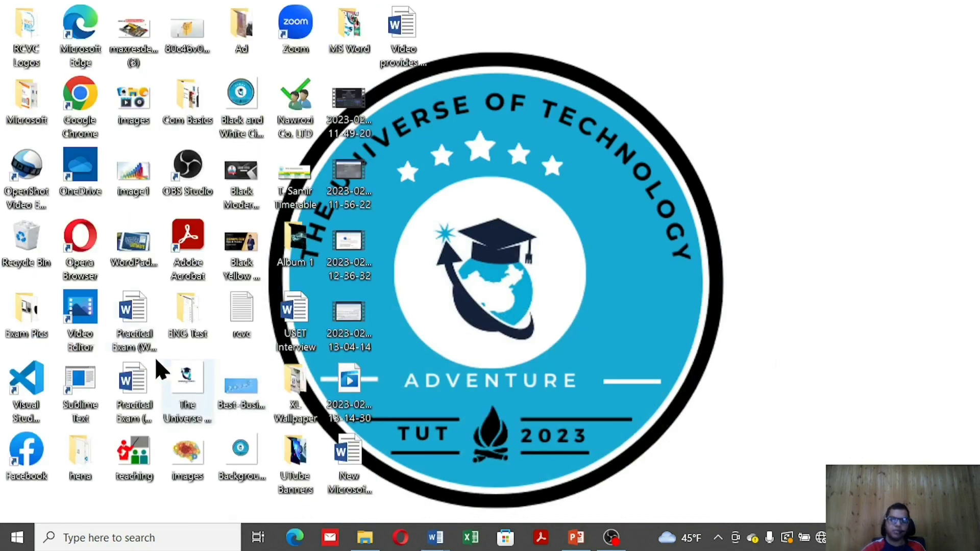
{"action": "left_click", "coordinate": [132, 338]}
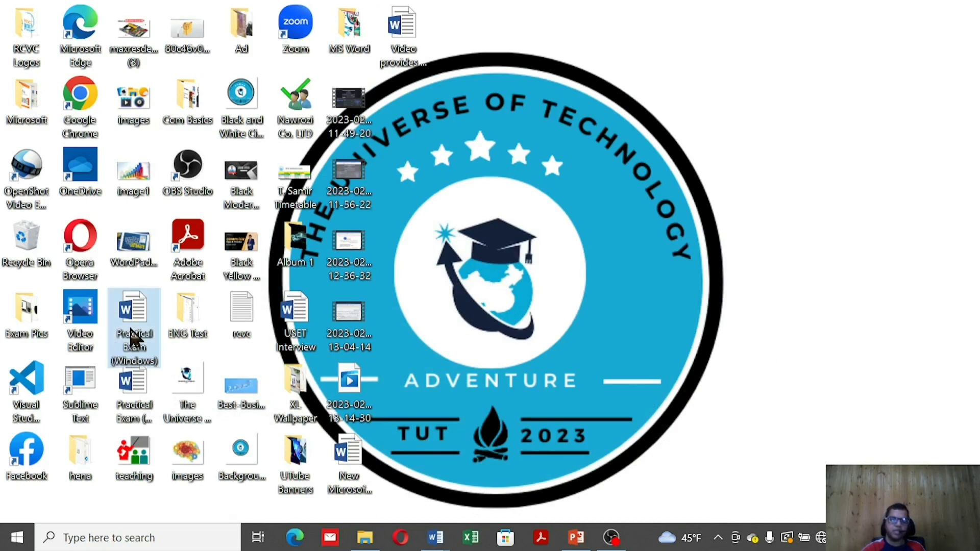
{"action": "double_click", "coordinate": [131, 338]}
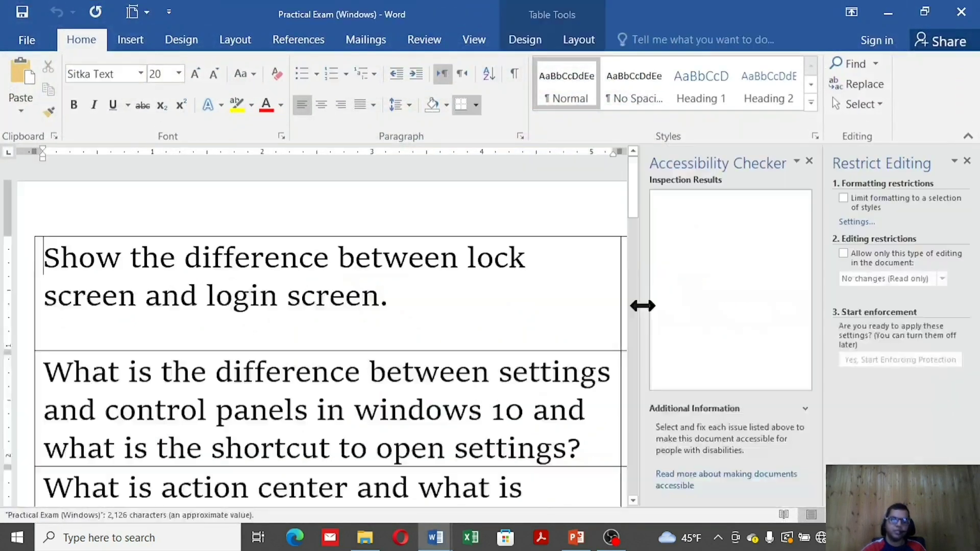
{"action": "left_click", "coordinate": [962, 11]}
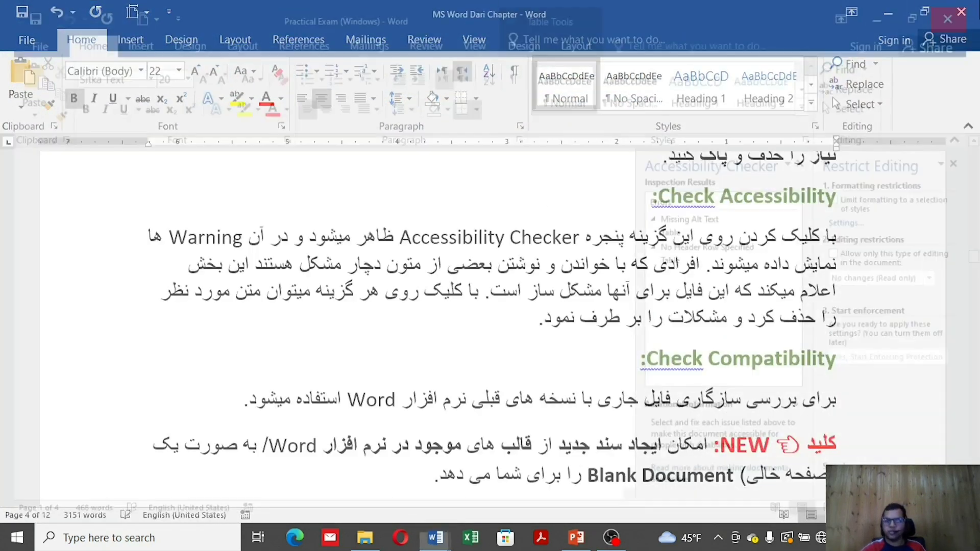
Open the Print page and check the printer list, keeping Canon MF3010
{"action": "key", "text": "ctrl+p"}
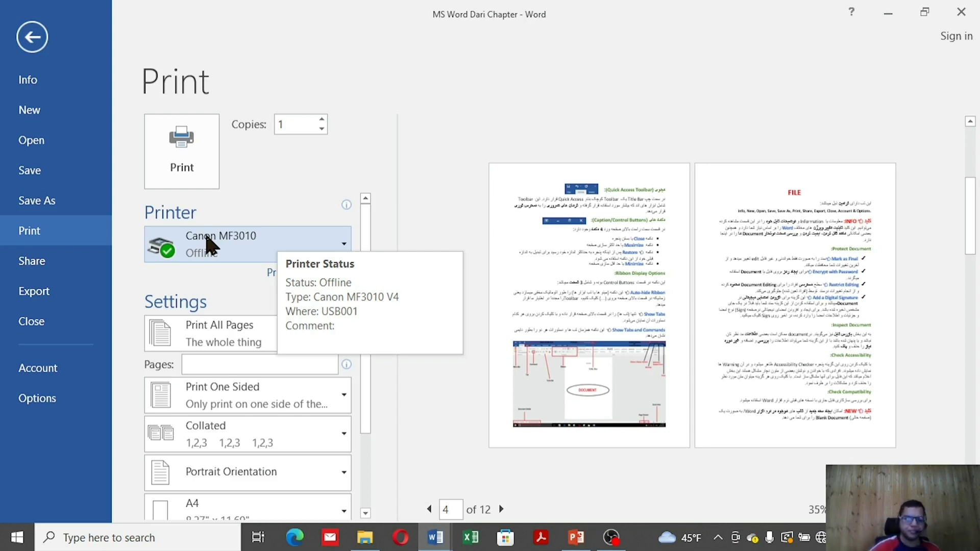
{"action": "left_click", "coordinate": [209, 245]}
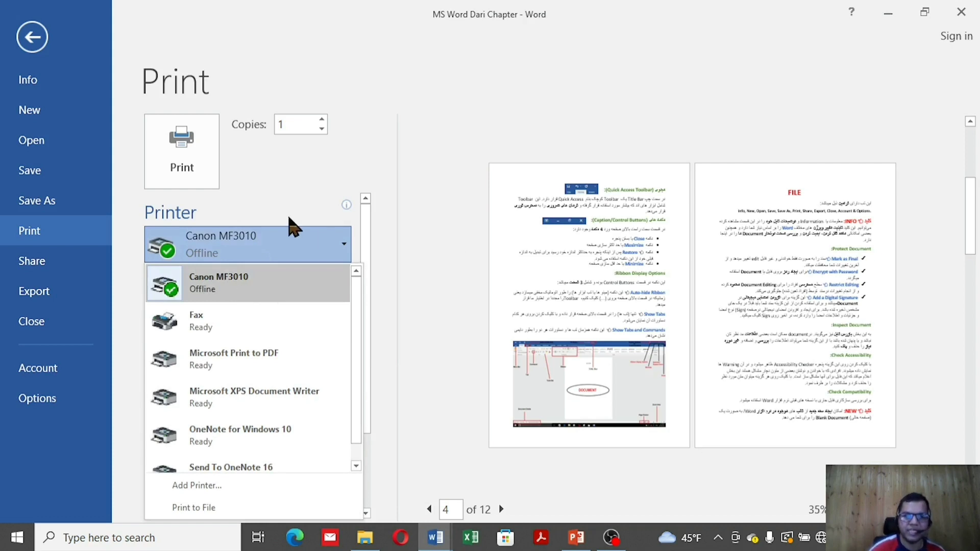
{"action": "left_click", "coordinate": [290, 185]}
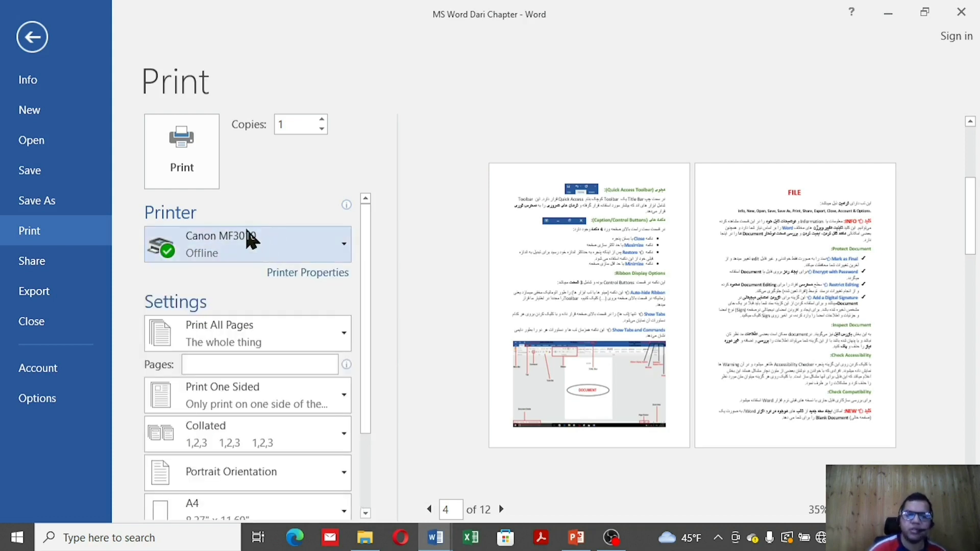
{"action": "left_click", "coordinate": [197, 263]}
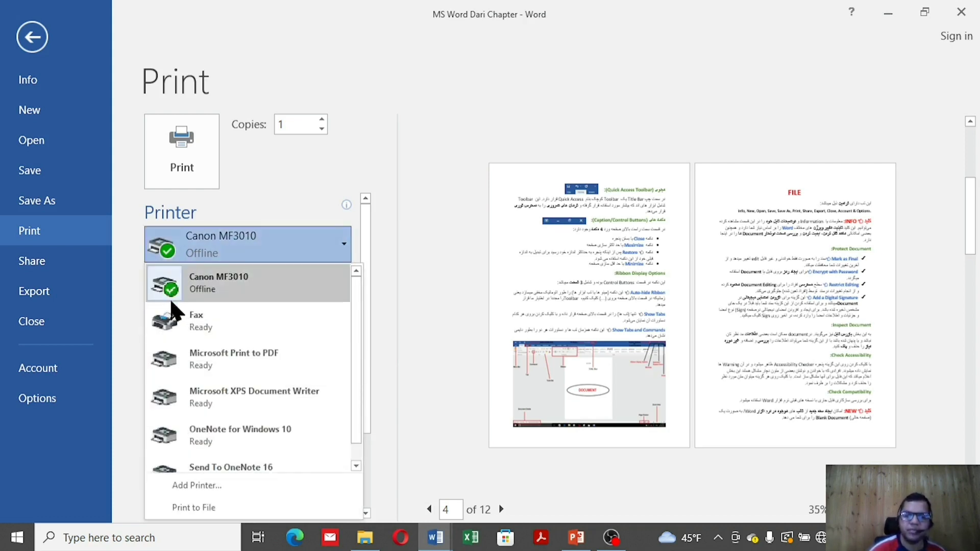
{"action": "left_click", "coordinate": [271, 196]}
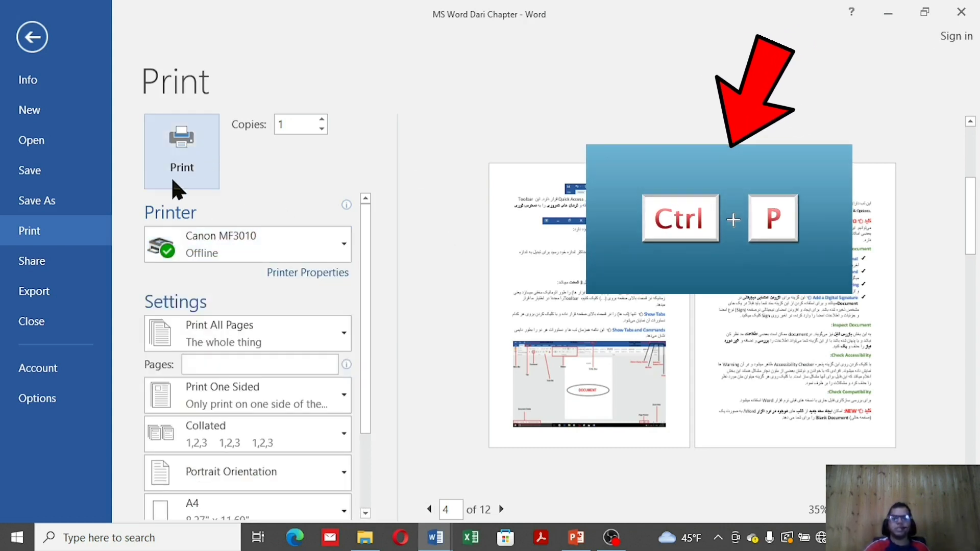
Raise the copies to 4, look at the page-range choices, and return to the document
{"action": "left_click", "coordinate": [322, 119]}
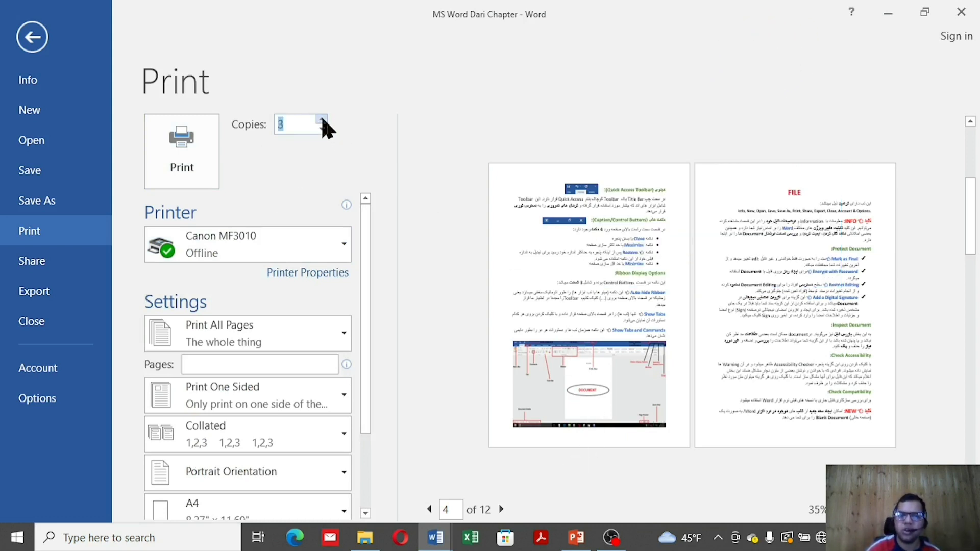
{"action": "left_click", "coordinate": [322, 119]}
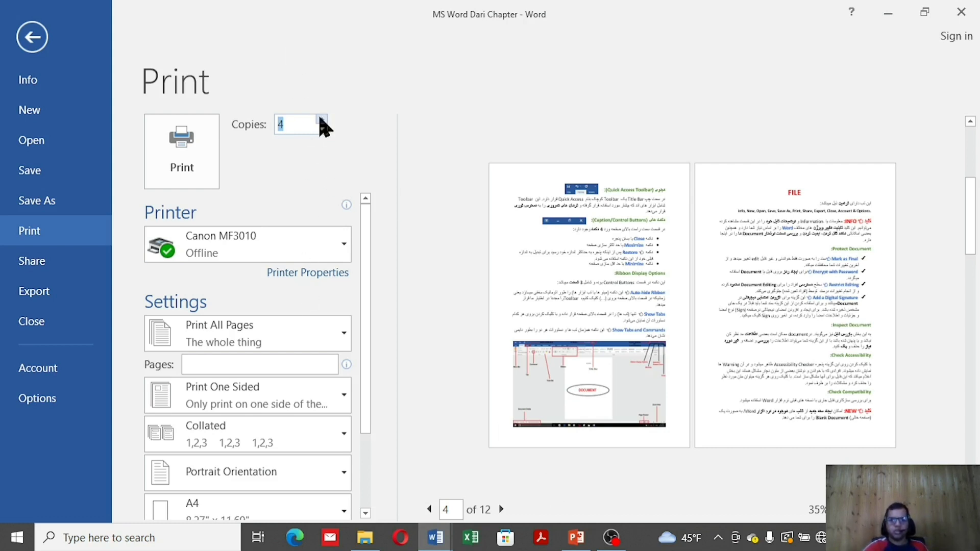
{"action": "scroll", "coordinate": [279, 327], "scroll_direction": "down", "scroll_amount": 1}
{"action": "left_click", "coordinate": [277, 313]}
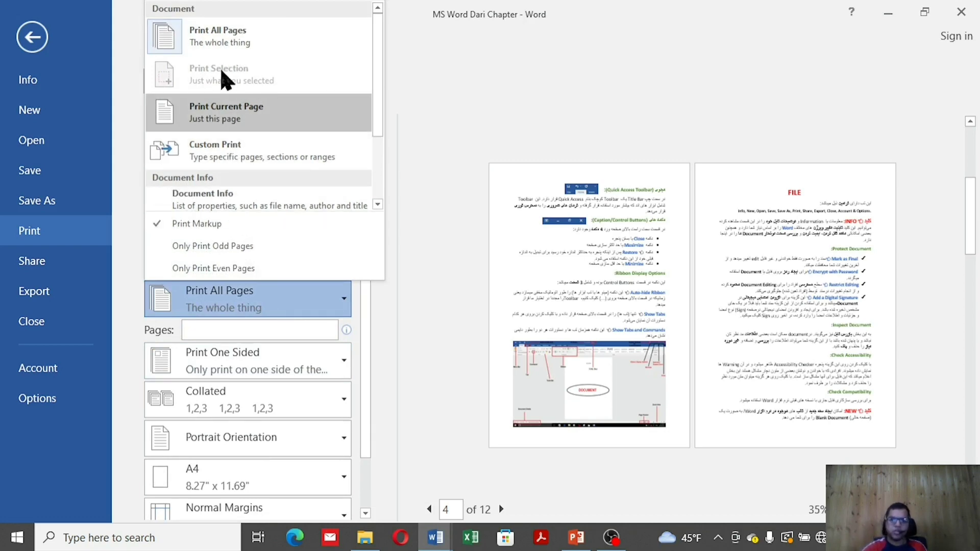
{"action": "left_click", "coordinate": [31, 37]}
{"action": "scroll", "coordinate": [297, 193], "scroll_direction": "up", "scroll_amount": 10}
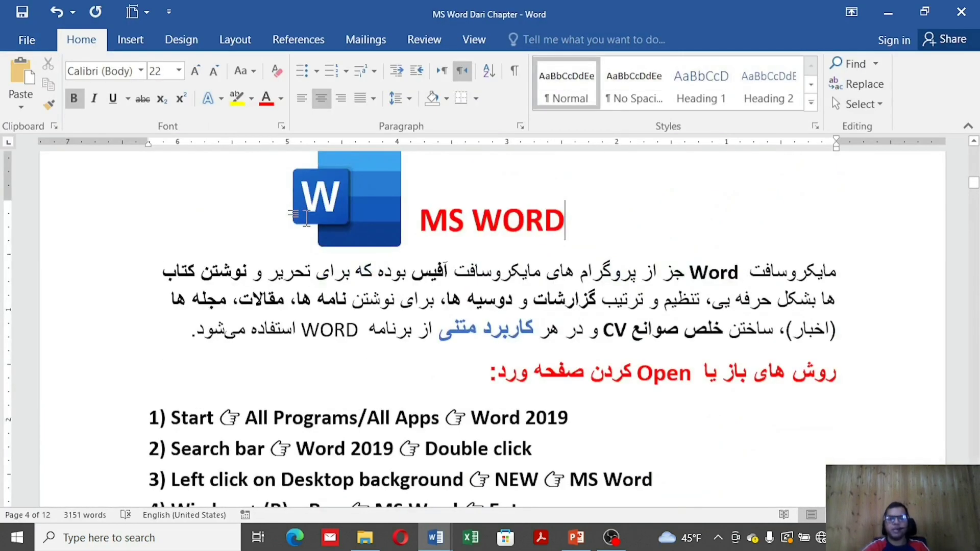
Select the intro paragraph and red heading and set printing to Print Selection
{"action": "left_click_drag", "start_coordinate": [184, 245], "coordinate": [478, 386]}
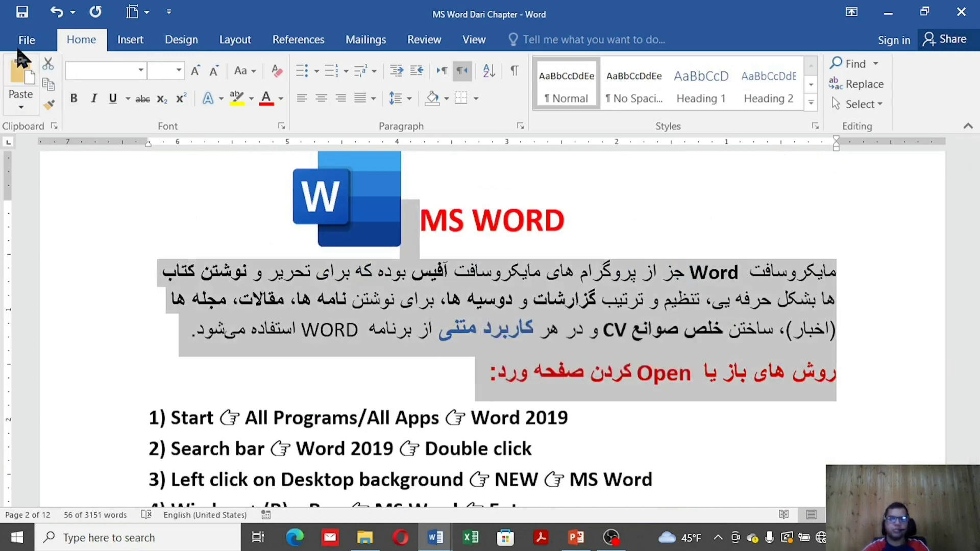
{"action": "left_click", "coordinate": [25, 42]}
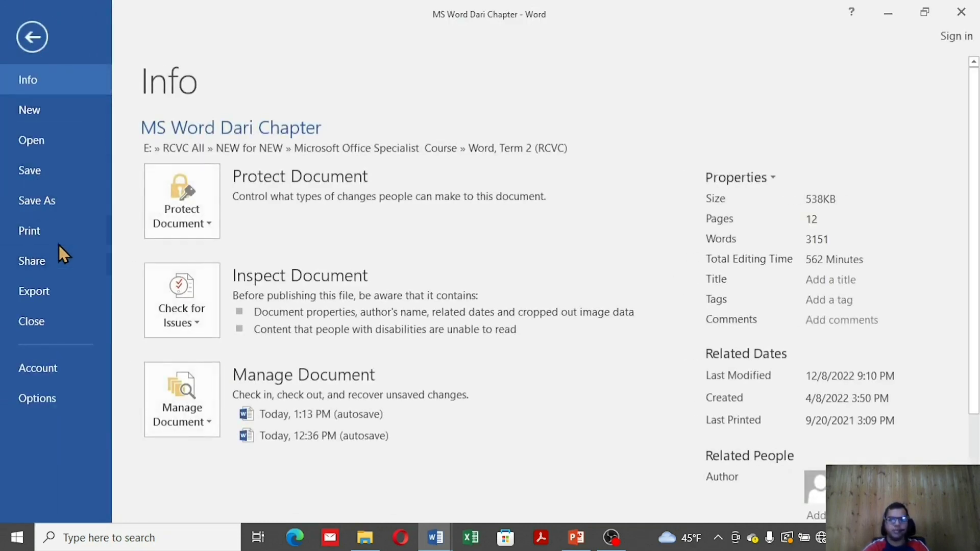
{"action": "left_click", "coordinate": [58, 240]}
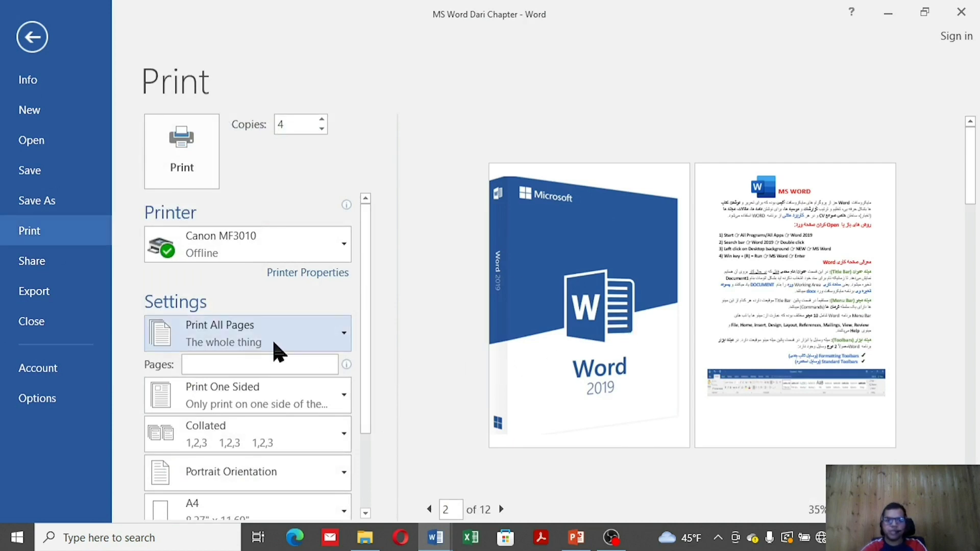
{"action": "left_click", "coordinate": [273, 352]}
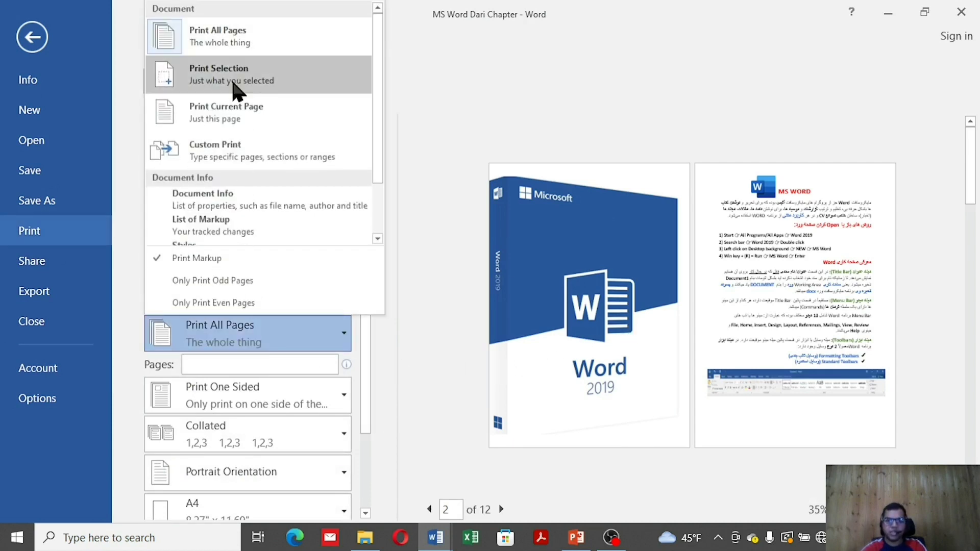
{"action": "left_click", "coordinate": [236, 91]}
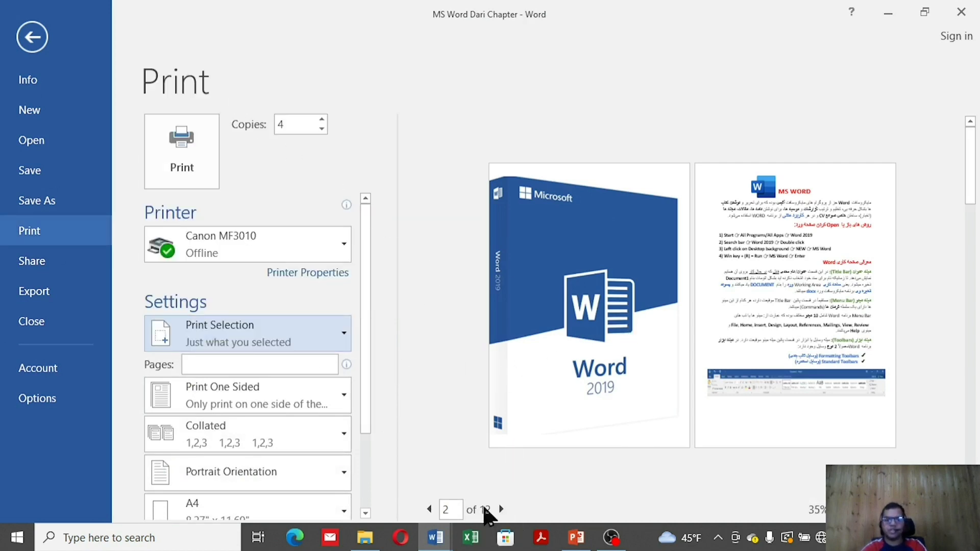
Change the print range to Print Current Page
{"action": "scroll", "coordinate": [298, 365], "scroll_direction": "down", "scroll_amount": 1}
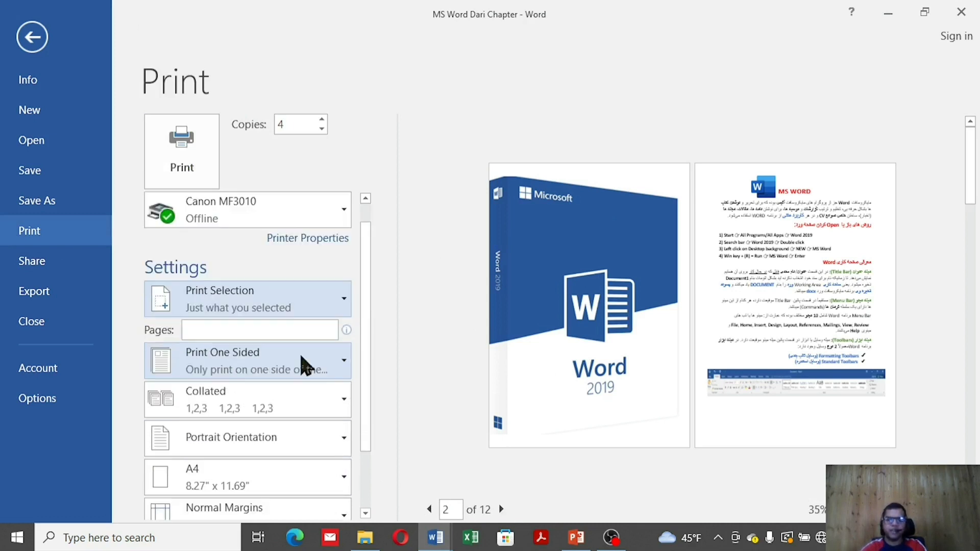
{"action": "left_click", "coordinate": [260, 309]}
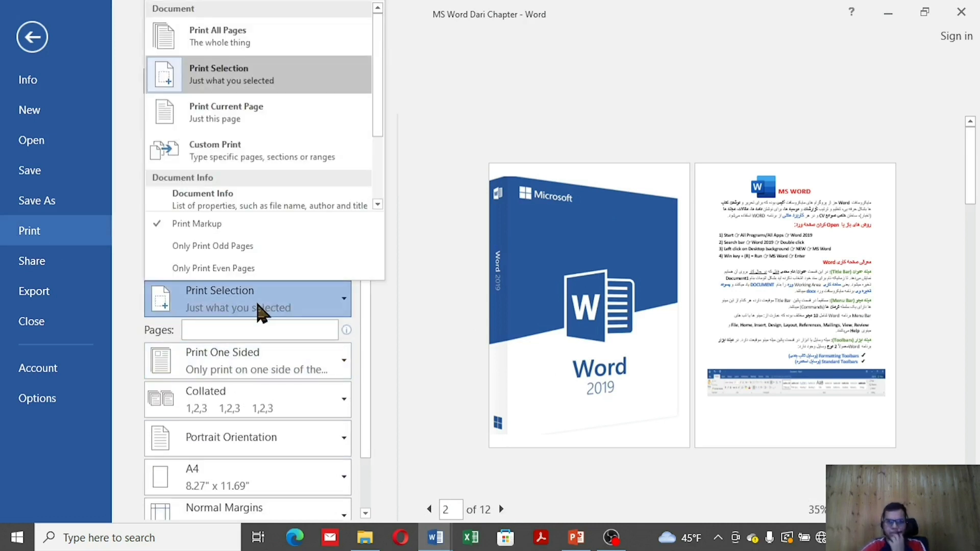
{"action": "left_click", "coordinate": [284, 126]}
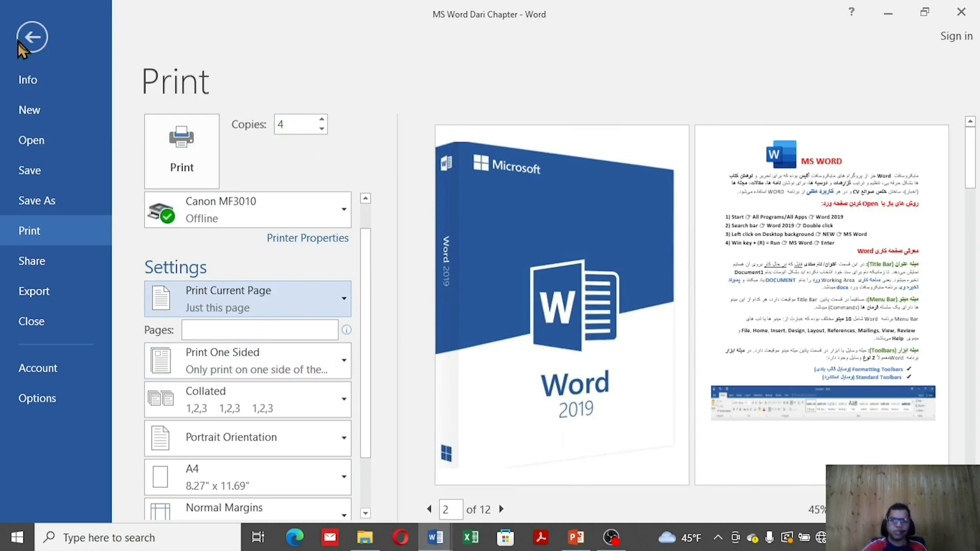
Make the red heading read left-to-right with Ctrl+Shift
{"action": "left_click", "coordinate": [32, 36]}
{"action": "left_click", "coordinate": [450, 392]}
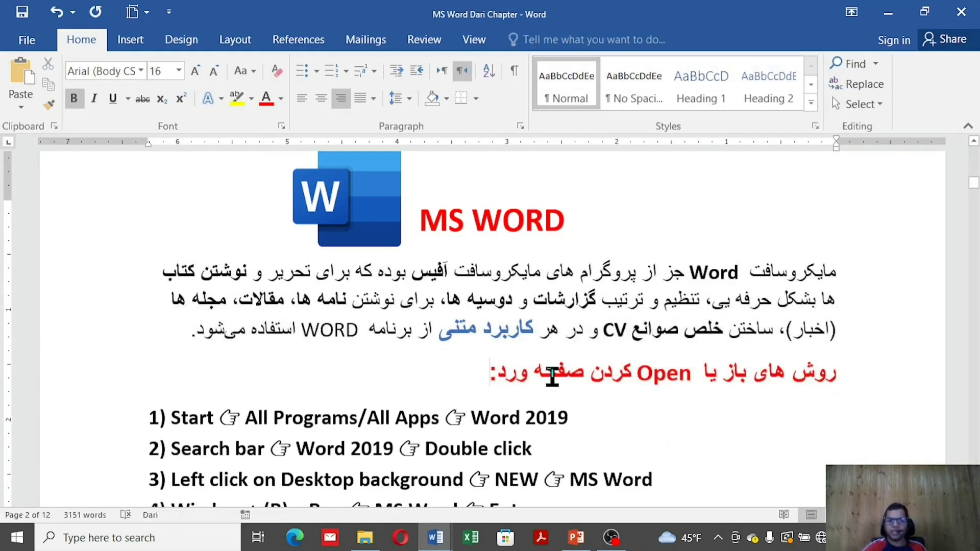
{"action": "key", "text": "ctrl+shift"}
{"action": "scroll", "coordinate": [520, 386], "scroll_direction": "up", "scroll_amount": 1}
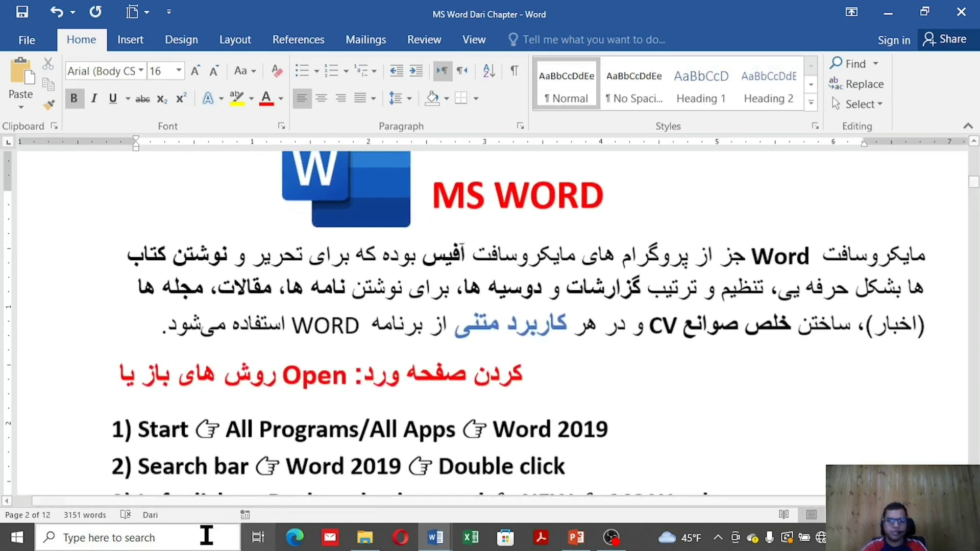
Set the print range to Custom Print covering pages 3-8
{"action": "left_click", "coordinate": [26, 40]}
{"action": "left_click", "coordinate": [65, 233]}
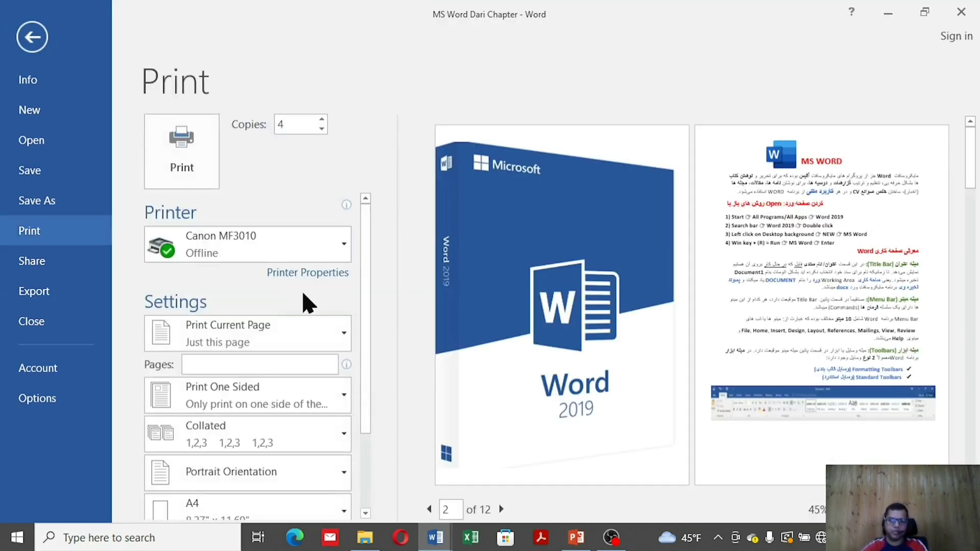
{"action": "left_click", "coordinate": [288, 343]}
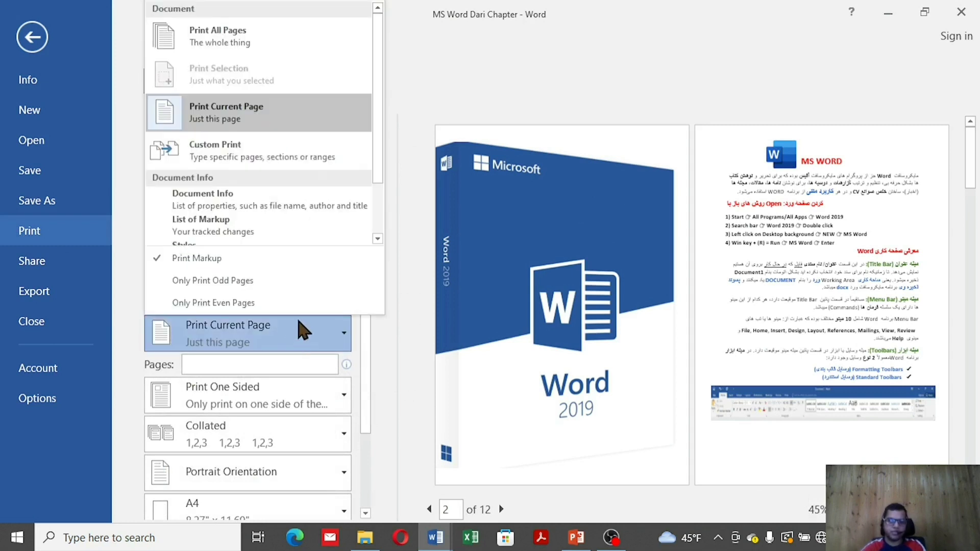
{"action": "left_click", "coordinate": [263, 153]}
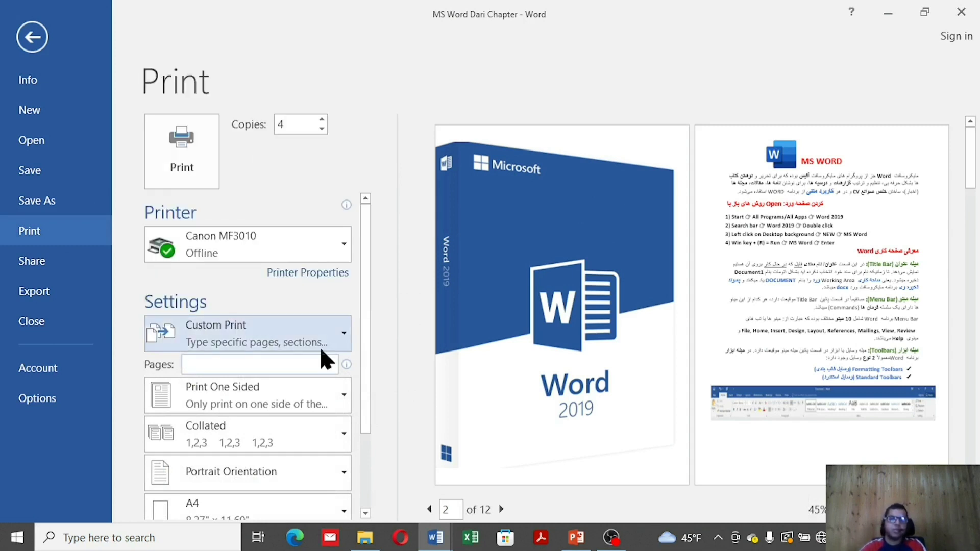
{"action": "scroll", "coordinate": [324, 357], "scroll_direction": "down", "scroll_amount": 1}
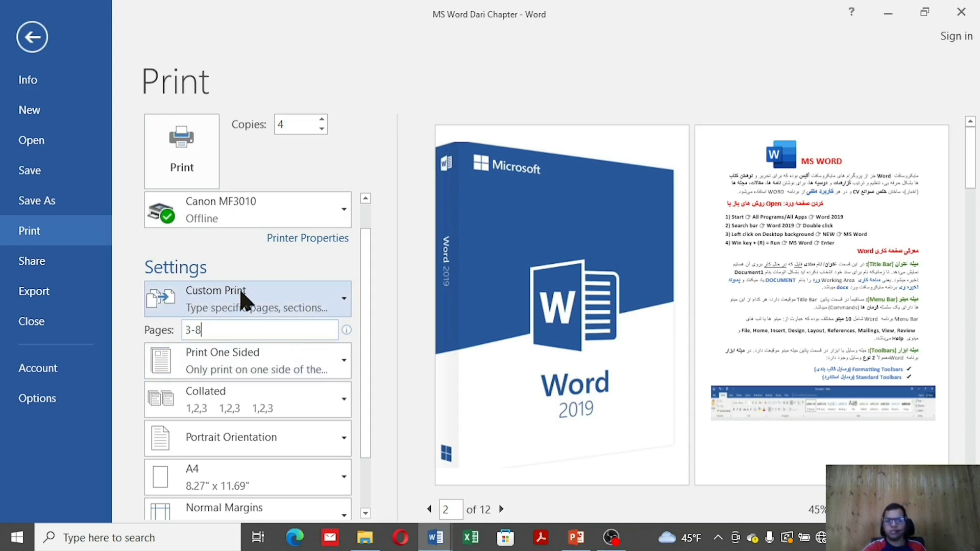
{"action": "left_click", "coordinate": [252, 307]}
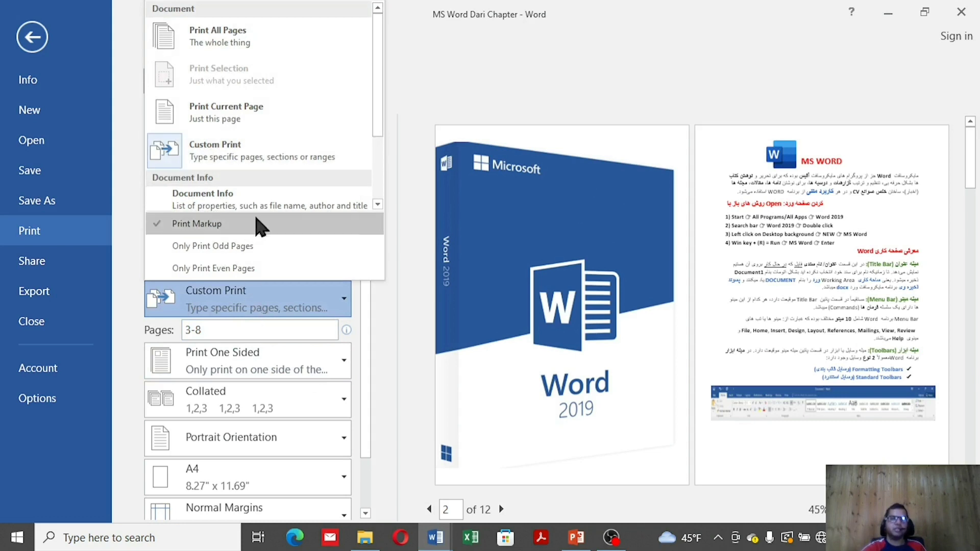
Set the print sides option to Manually Print on Both Sides
{"action": "scroll", "coordinate": [260, 209], "scroll_direction": "down", "scroll_amount": 2}
{"action": "left_click", "coordinate": [387, 338]}
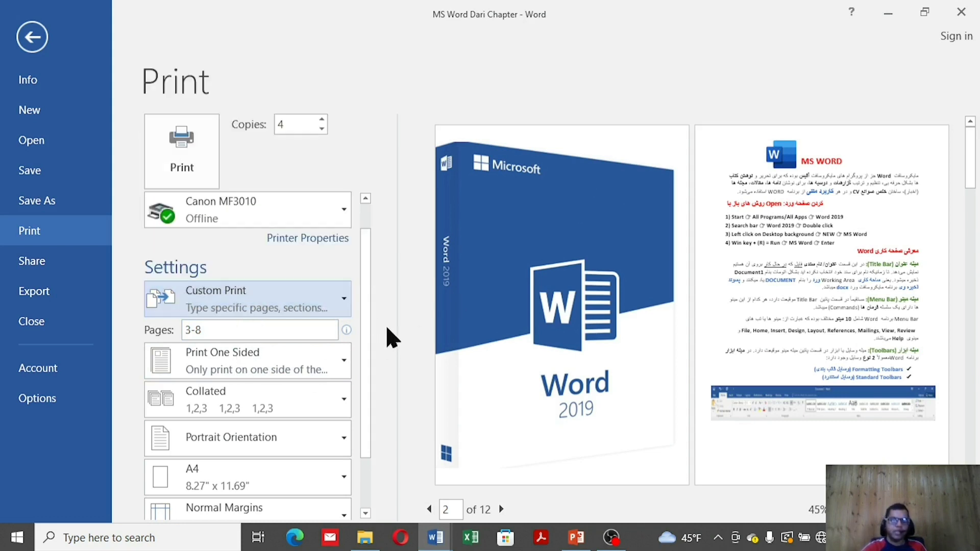
{"action": "left_click", "coordinate": [303, 367]}
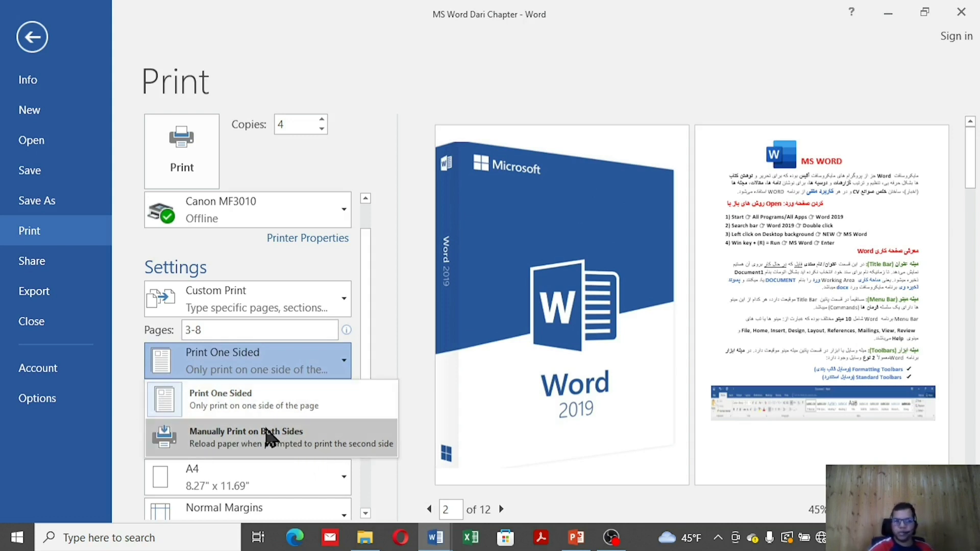
{"action": "left_click", "coordinate": [277, 445]}
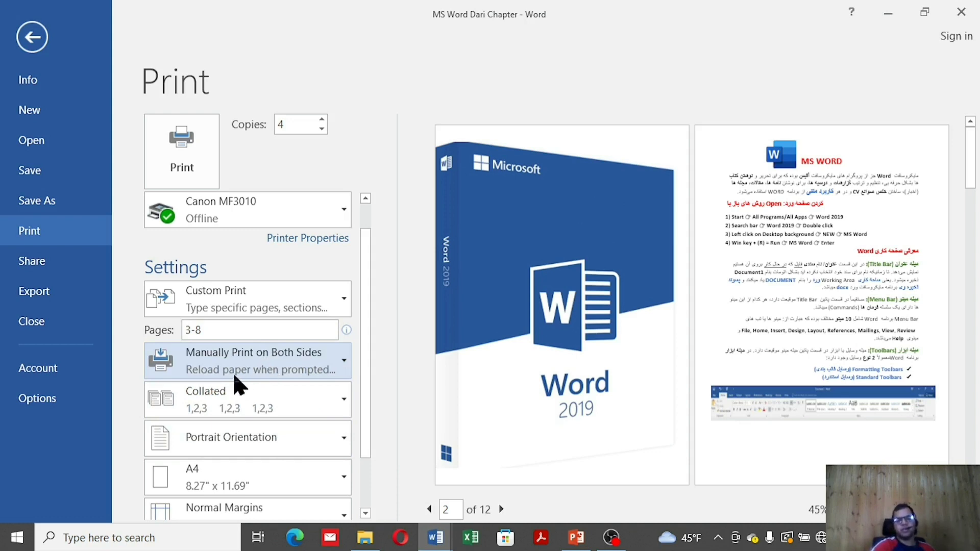
Keep the copies collated and choose Landscape Orientation
{"action": "scroll", "coordinate": [280, 395], "scroll_direction": "down", "scroll_amount": 1}
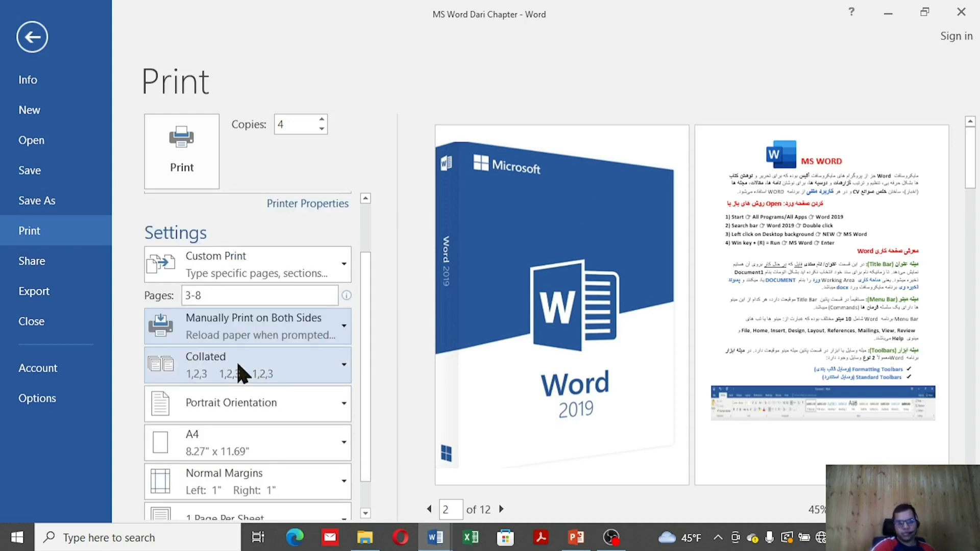
{"action": "left_click", "coordinate": [241, 373]}
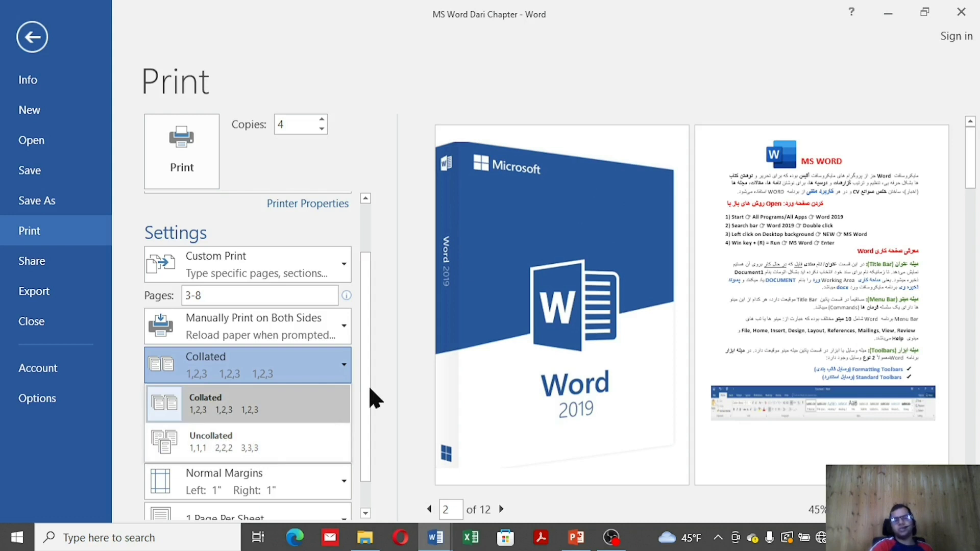
{"action": "left_click", "coordinate": [373, 398]}
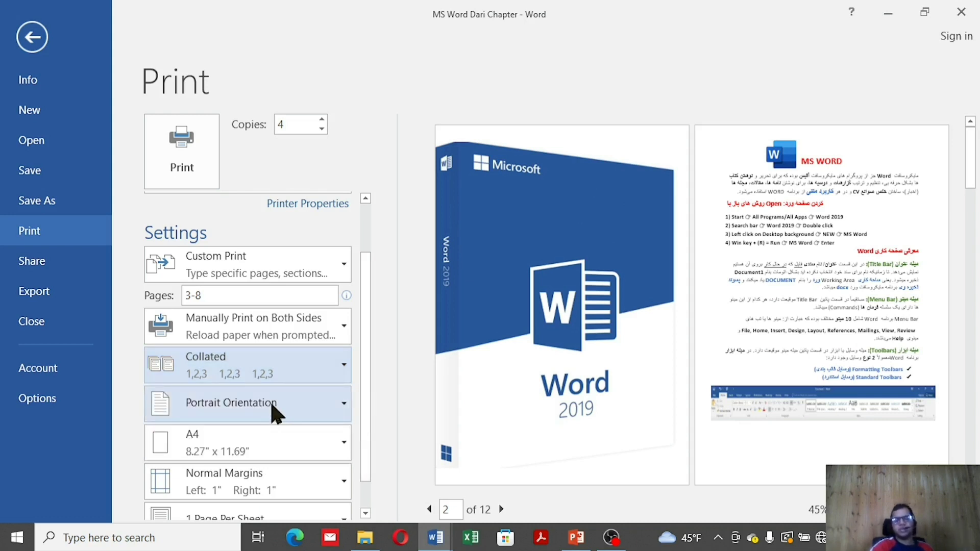
{"action": "left_click", "coordinate": [276, 414]}
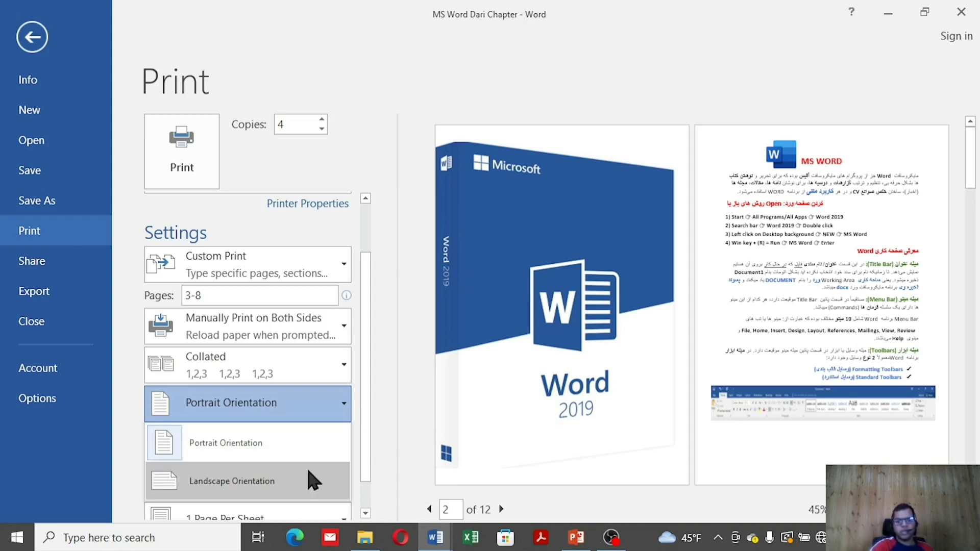
{"action": "left_click", "coordinate": [313, 481]}
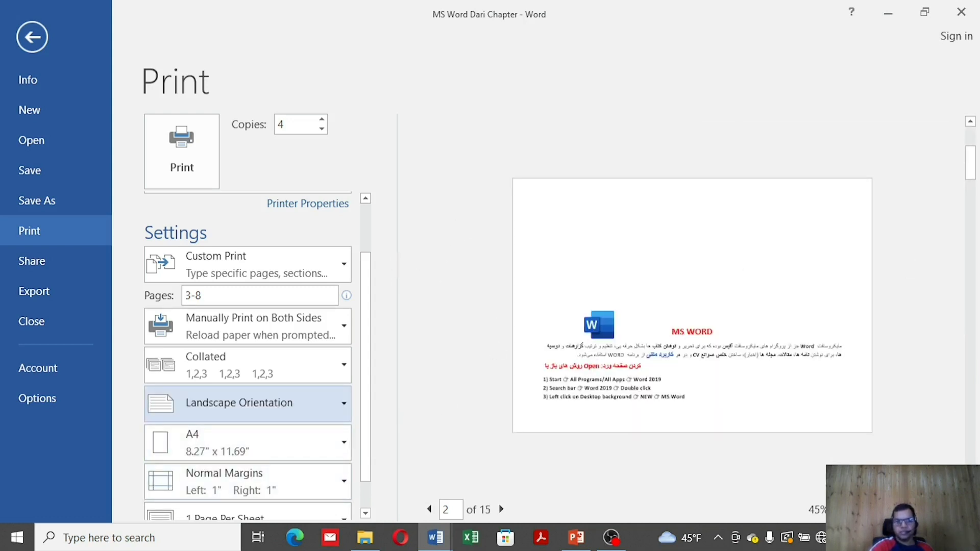
Keep A4 paper size and switch the margins to Narrow
{"action": "left_click", "coordinate": [309, 454]}
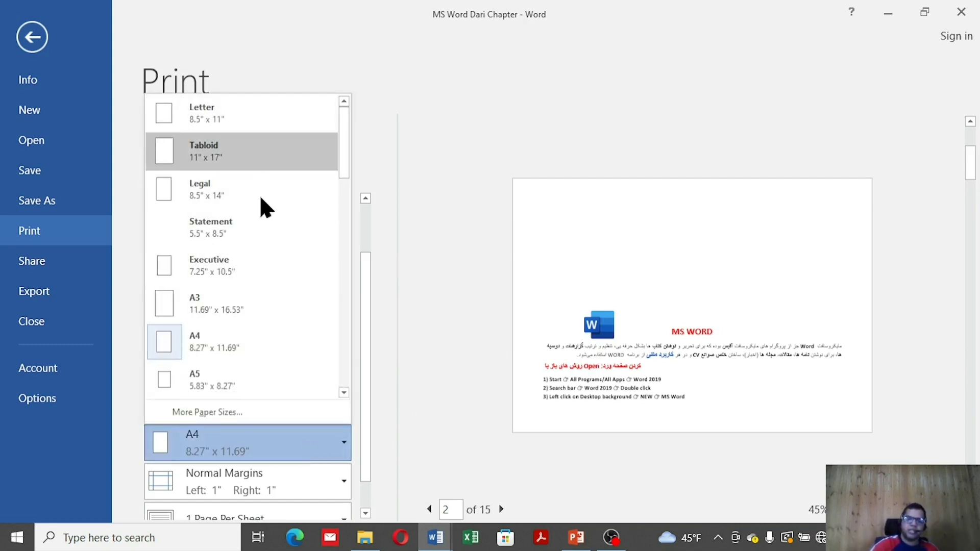
{"action": "left_click", "coordinate": [271, 359]}
{"action": "scroll", "coordinate": [299, 433], "scroll_direction": "down", "scroll_amount": 1}
{"action": "scroll", "coordinate": [299, 433], "scroll_direction": "down", "scroll_amount": 1}
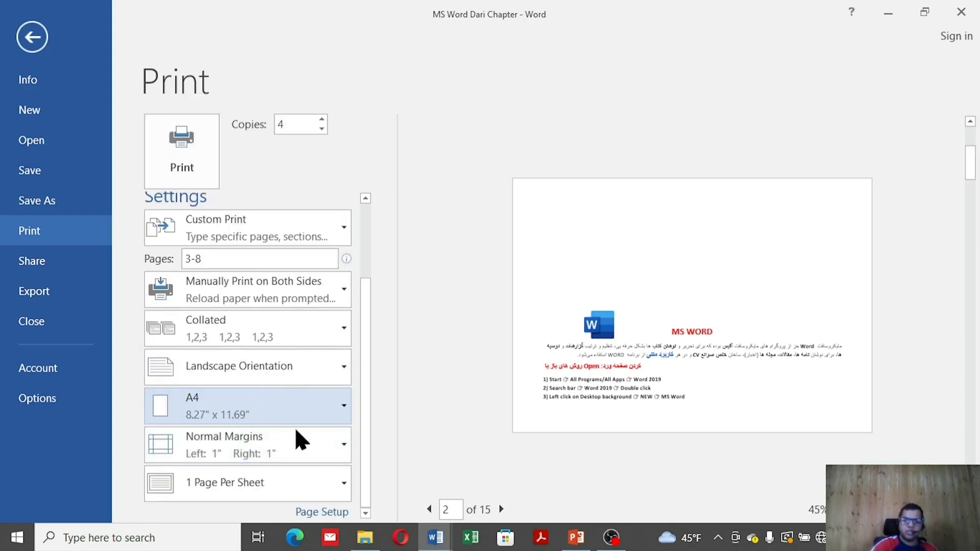
{"action": "left_click", "coordinate": [289, 454]}
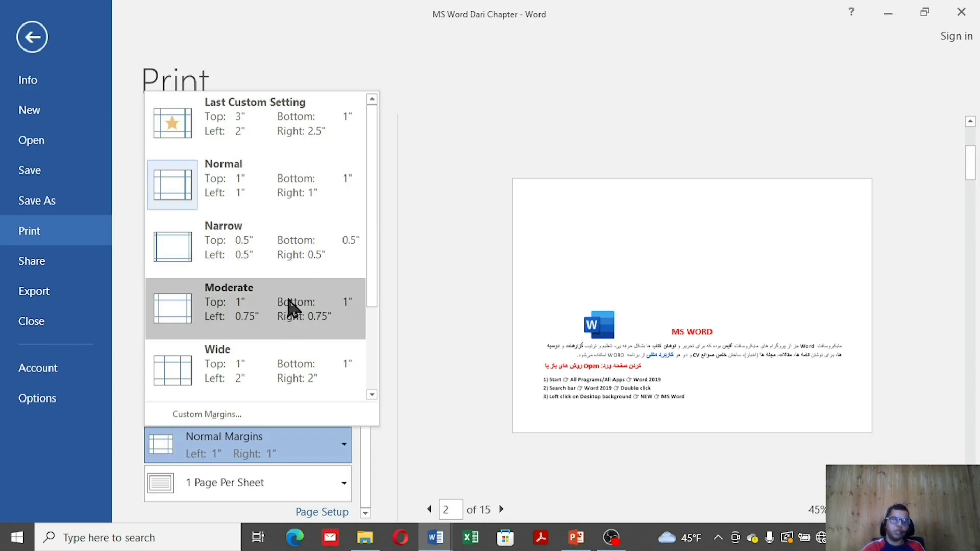
{"action": "left_click", "coordinate": [295, 263]}
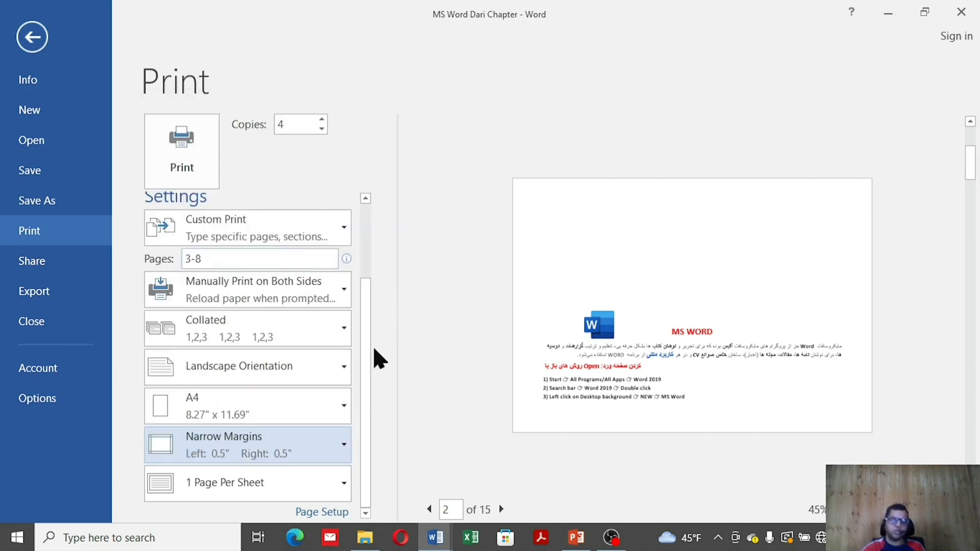
Set pages per sheet to 6, then change it to 4
{"action": "left_click", "coordinate": [320, 491]}
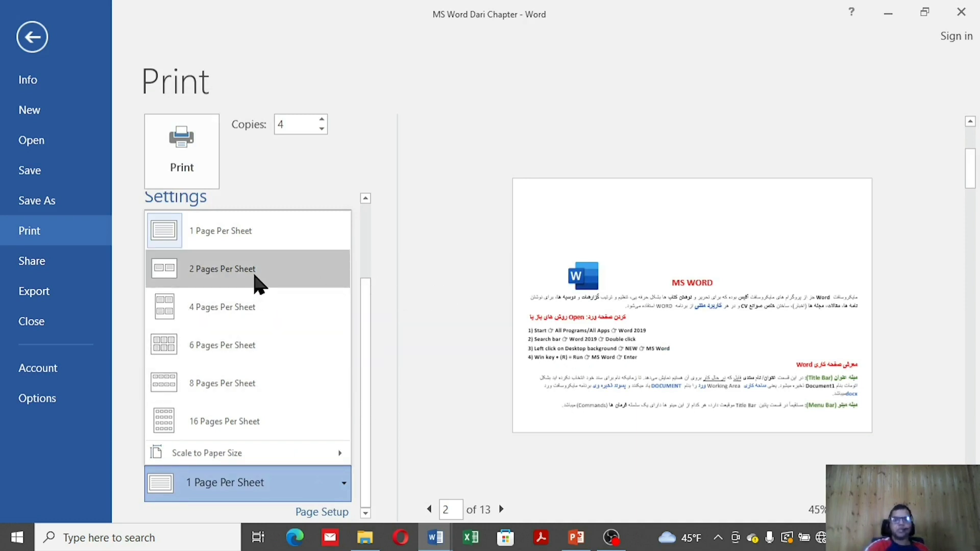
{"action": "left_click", "coordinate": [268, 345]}
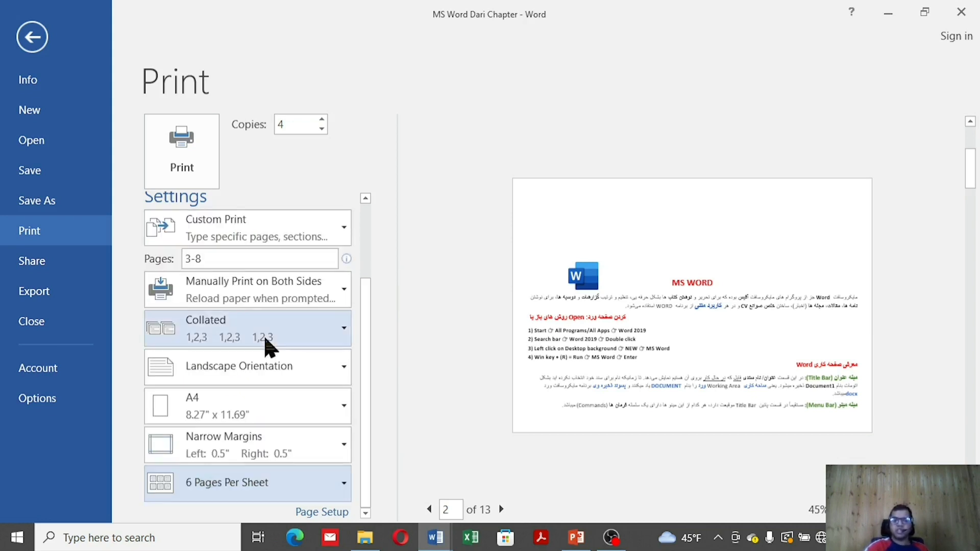
{"action": "left_click", "coordinate": [247, 490]}
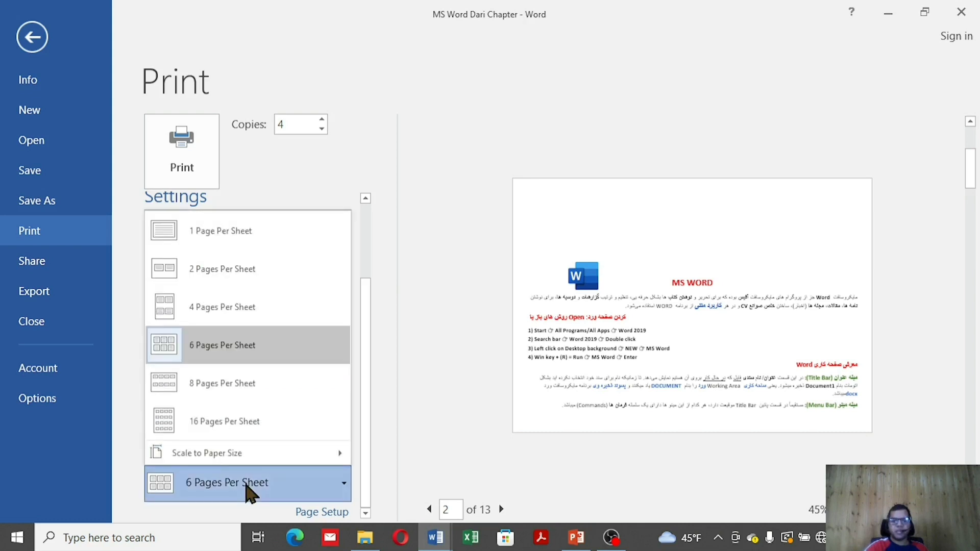
{"action": "left_click", "coordinate": [244, 304]}
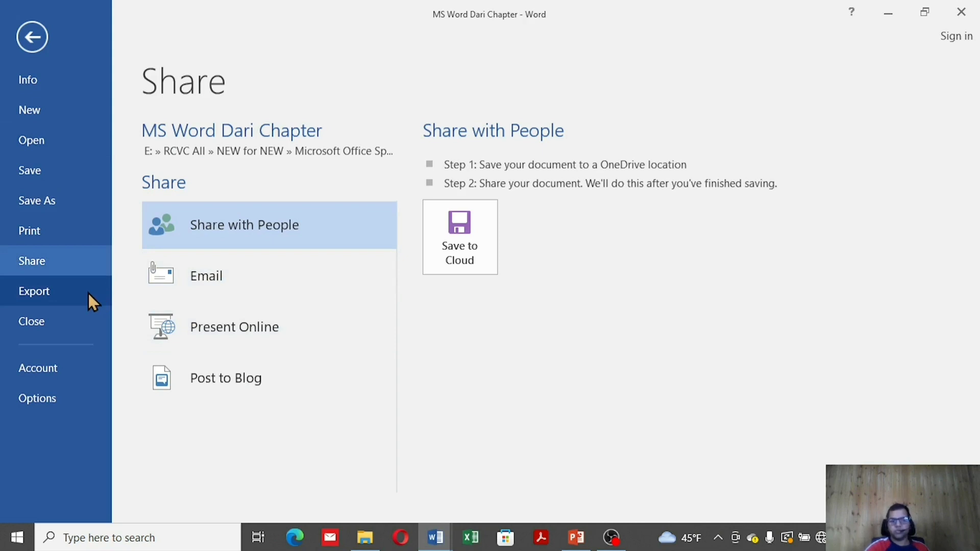
Start Create PDF/XPS from Export, cancel the Publish dialog, and return to Info
{"action": "left_click", "coordinate": [88, 292]}
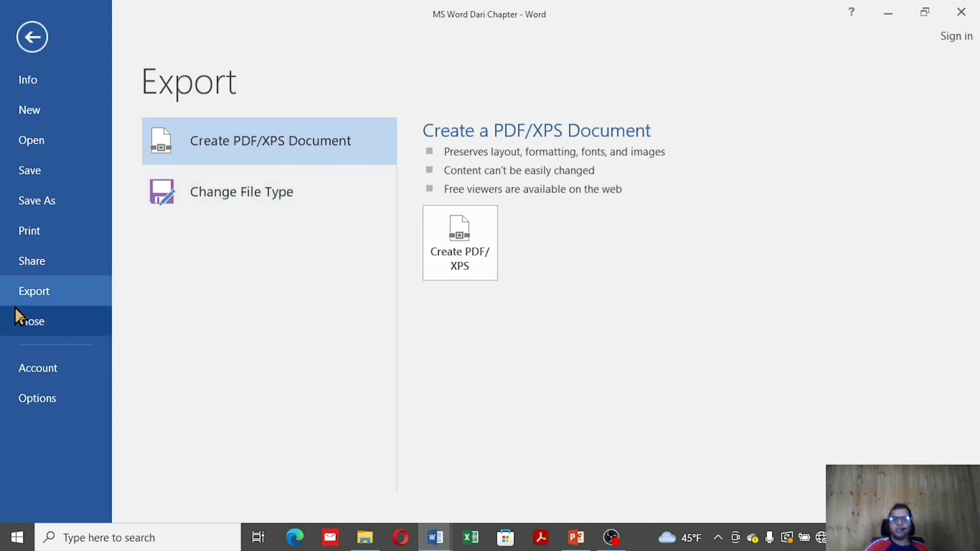
{"action": "left_click", "coordinate": [462, 268]}
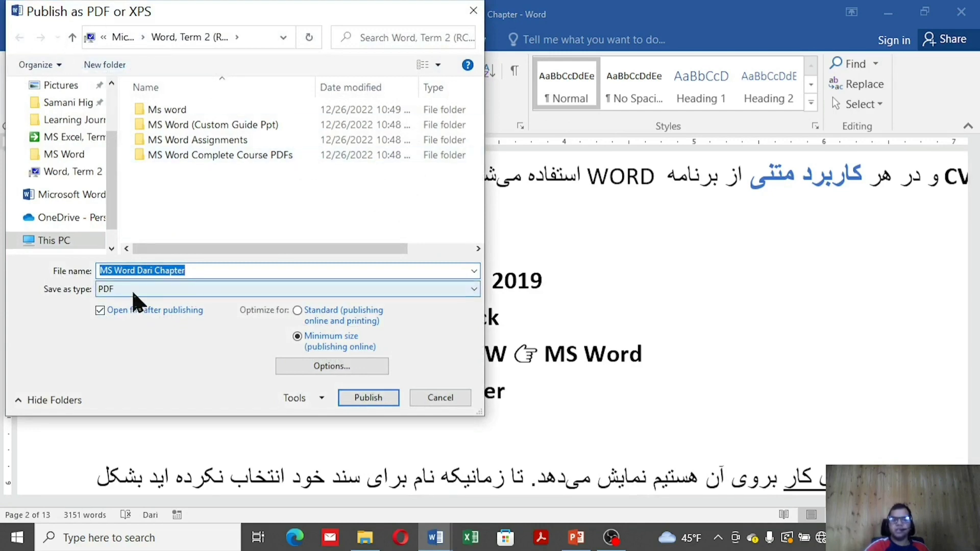
{"action": "left_click", "coordinate": [473, 11]}
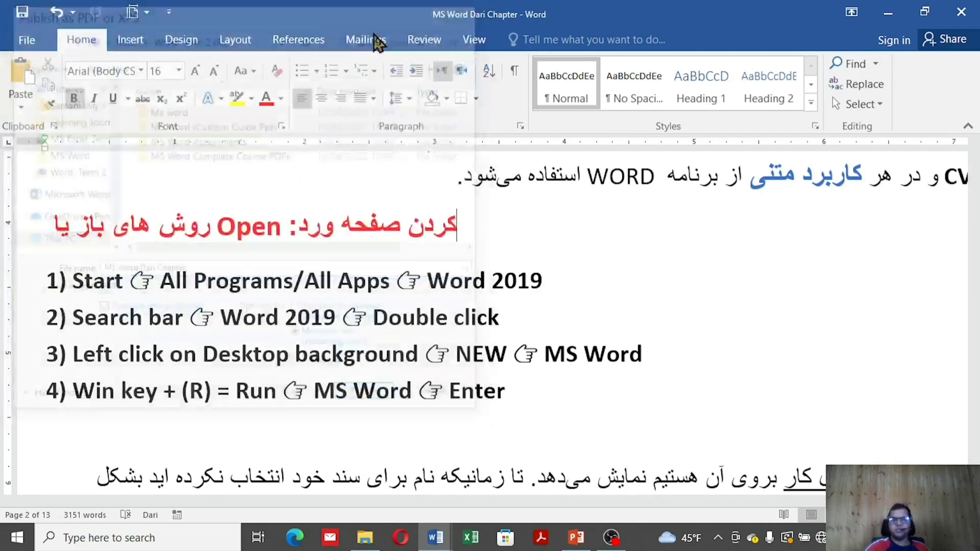
{"action": "left_click", "coordinate": [27, 40]}
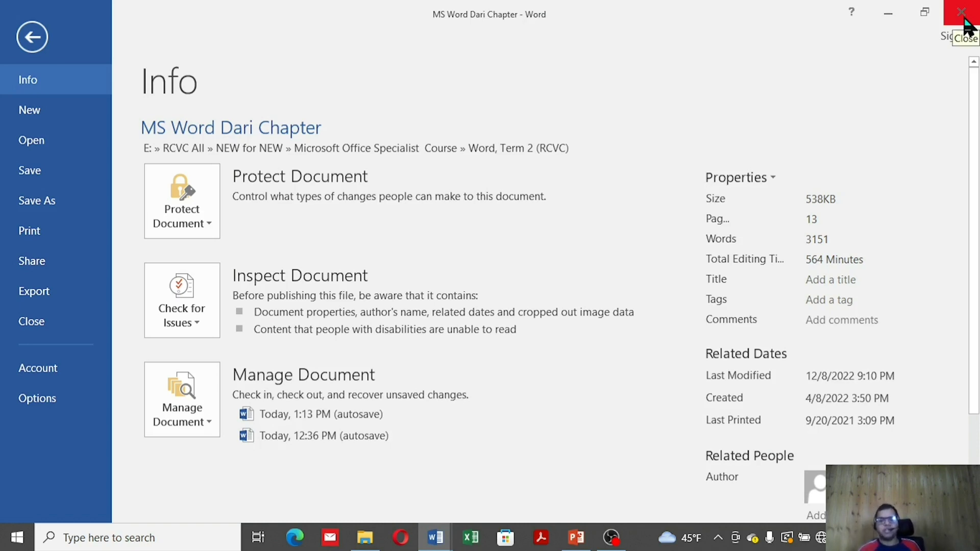
Close the chapter discarding changes, then create a new blank document and view its Info page
{"action": "left_click", "coordinate": [16, 331]}
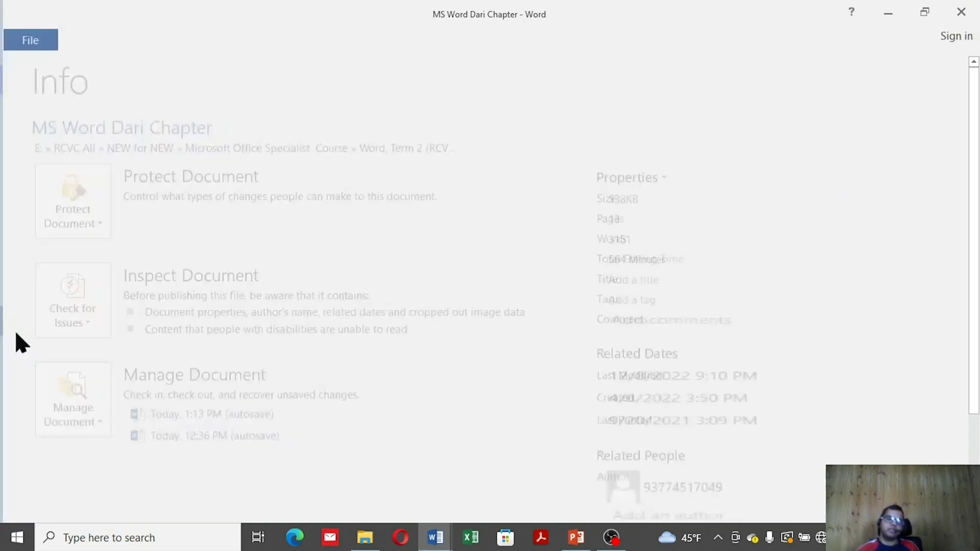
{"action": "left_click", "coordinate": [477, 298]}
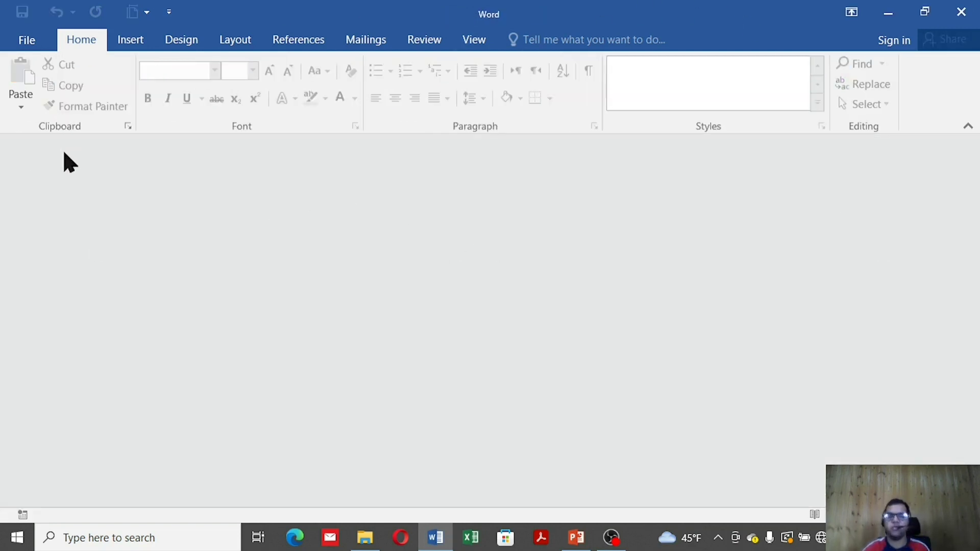
{"action": "left_click", "coordinate": [26, 39]}
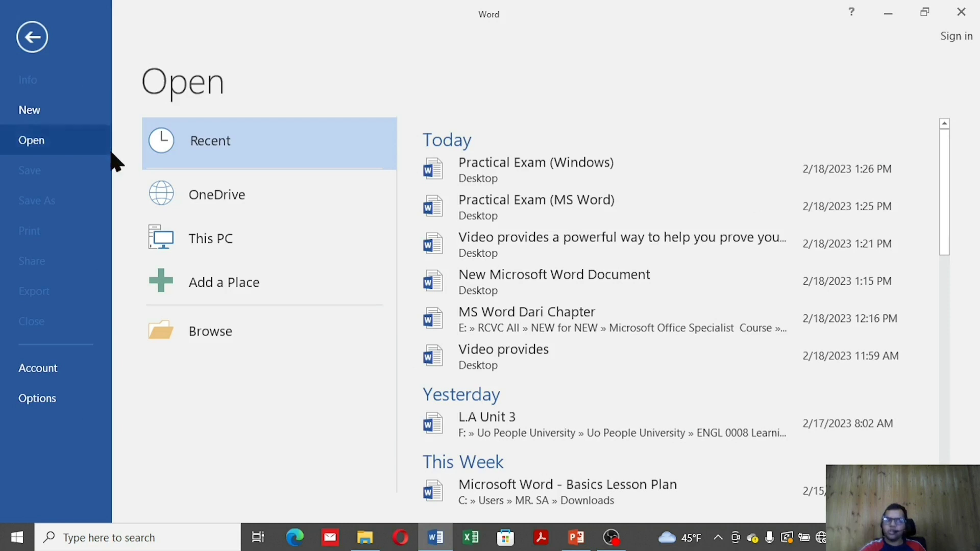
{"action": "left_click", "coordinate": [27, 113]}
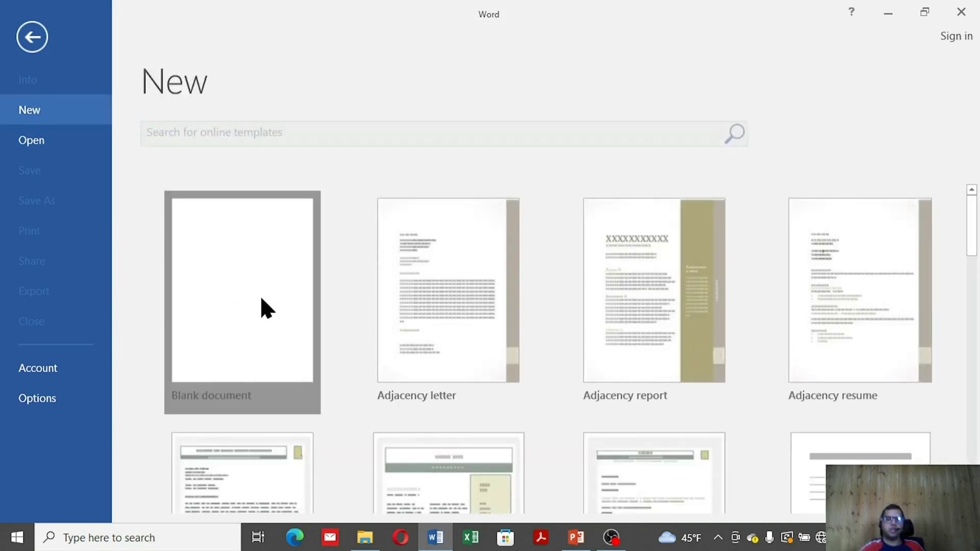
{"action": "left_click", "coordinate": [259, 295]}
{"action": "left_click", "coordinate": [35, 44]}
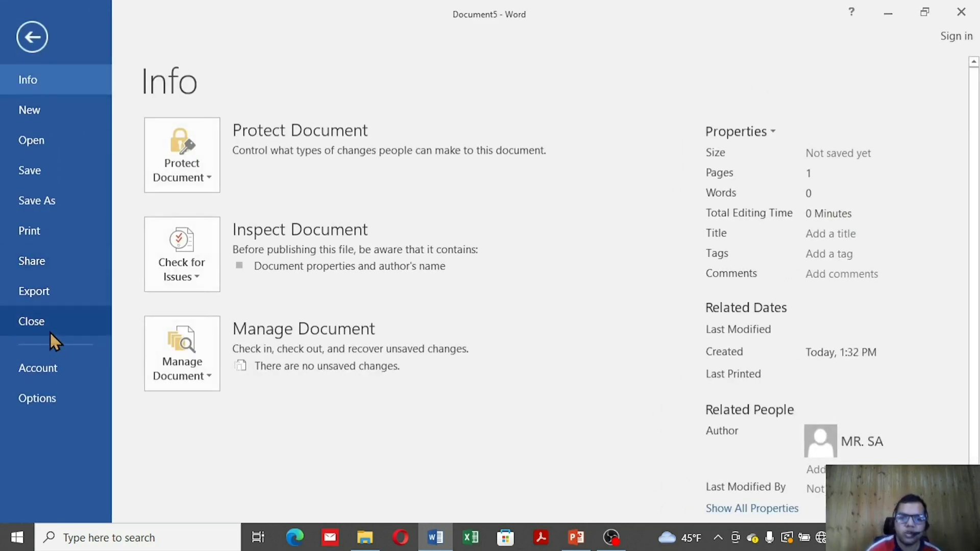
On the Account page, switch the Office Theme to Dark Gray, then to White
{"action": "left_click", "coordinate": [62, 370]}
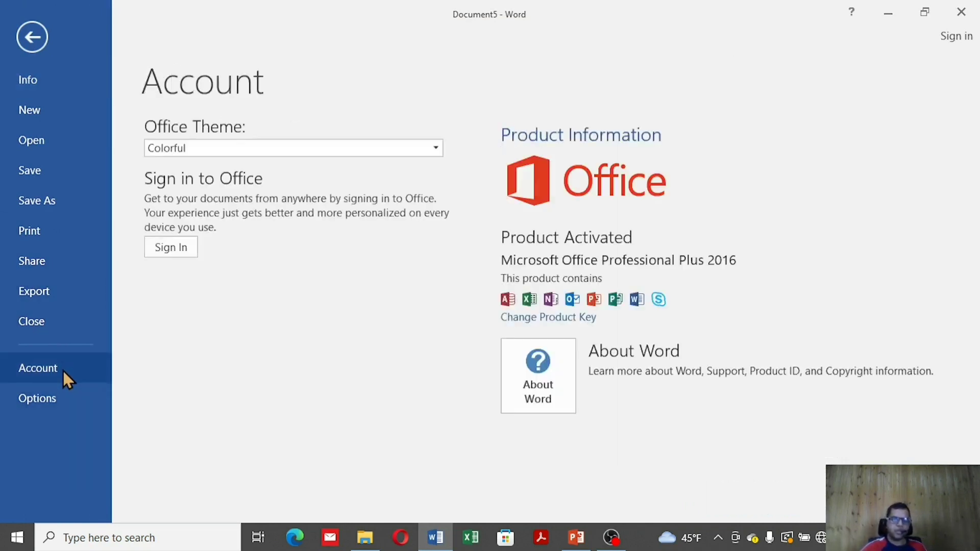
{"action": "left_click", "coordinate": [352, 152]}
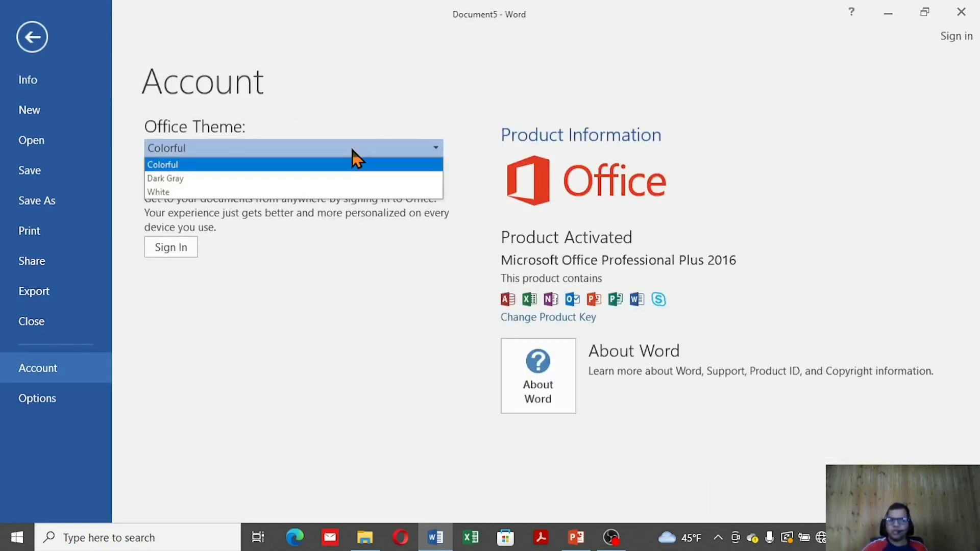
{"action": "left_click", "coordinate": [337, 178]}
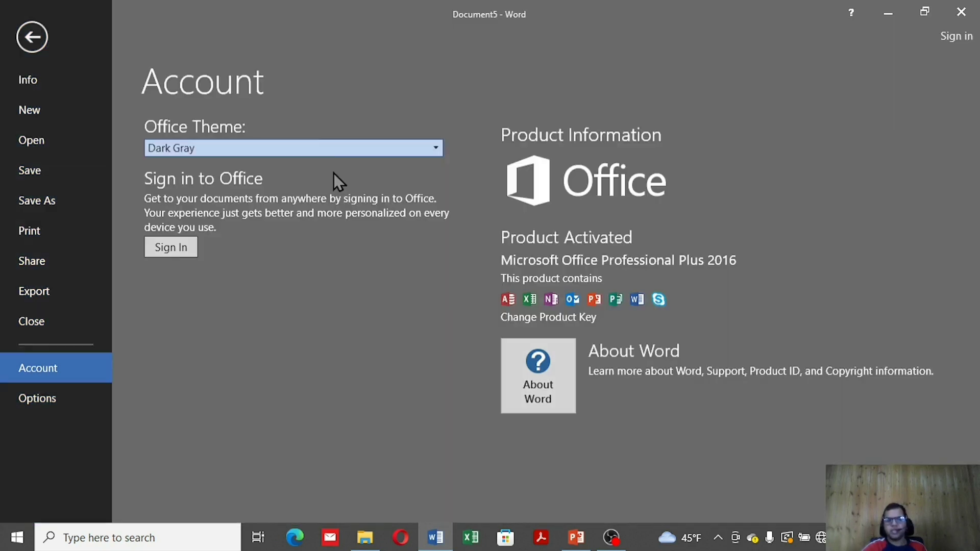
{"action": "left_click", "coordinate": [314, 151]}
{"action": "left_click", "coordinate": [298, 192]}
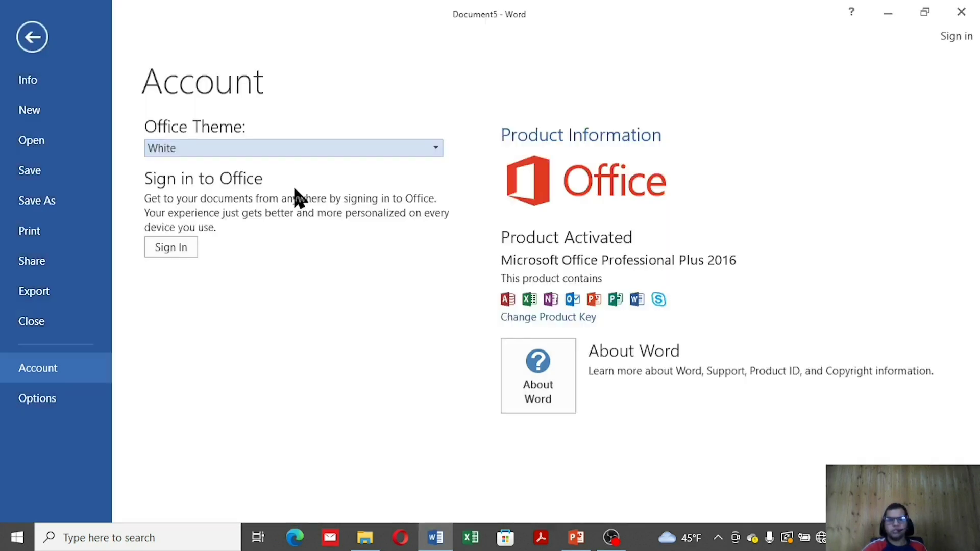
Restore the Colorful Office Theme and open Word Options at its general settings
{"action": "left_click", "coordinate": [245, 150]}
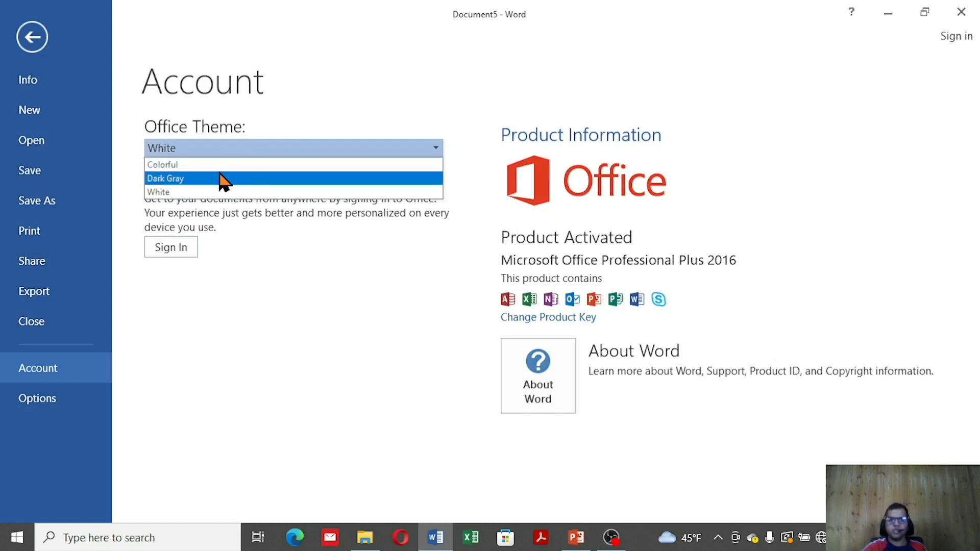
{"action": "left_click", "coordinate": [223, 165]}
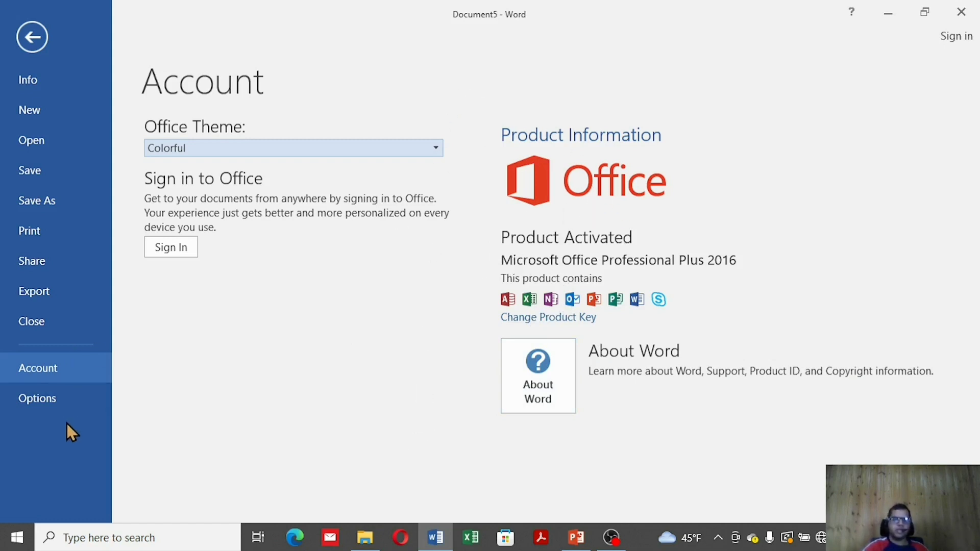
{"action": "left_click", "coordinate": [65, 400]}
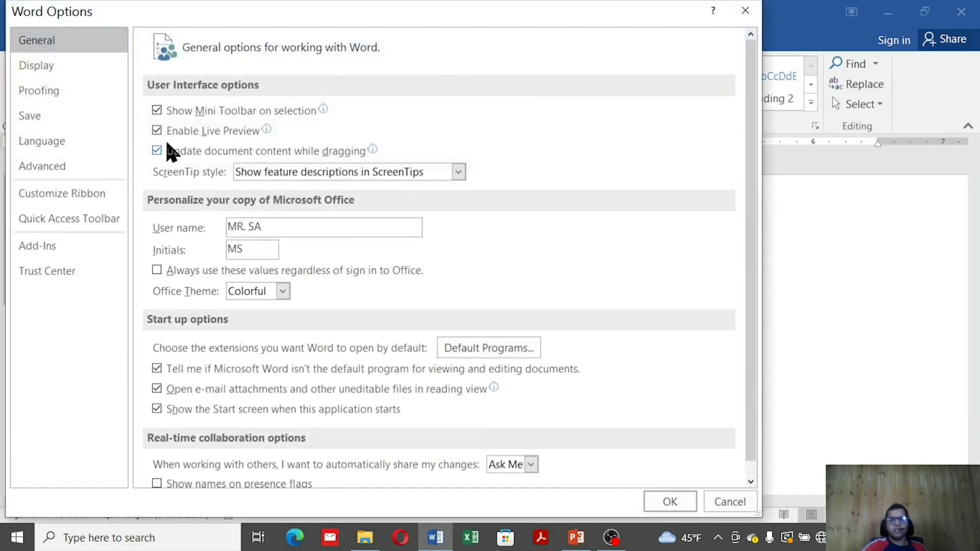